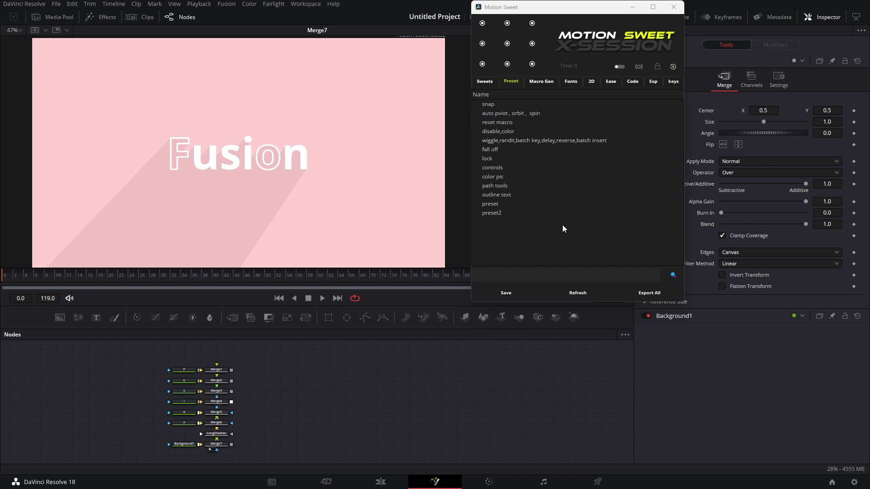
Step: Save all nodes of the Fusion long-shadow title as a preset named "text preset"
drag(132, 366, 238, 452)
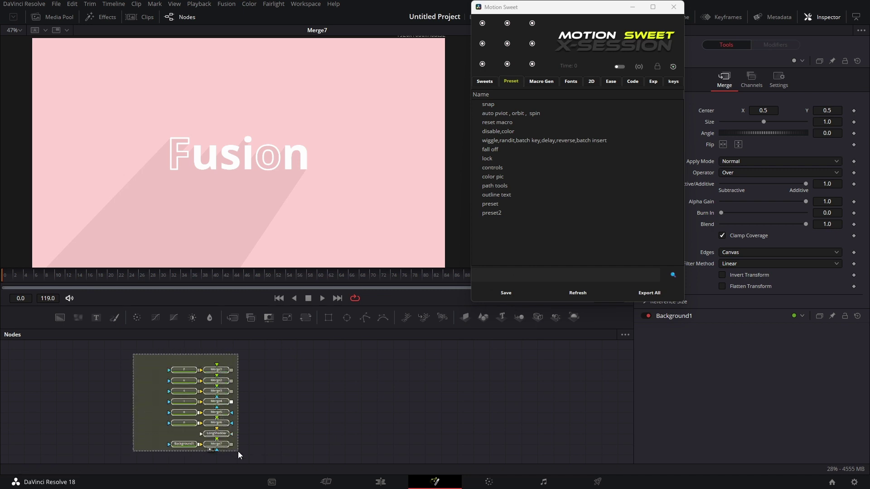
click(221, 445)
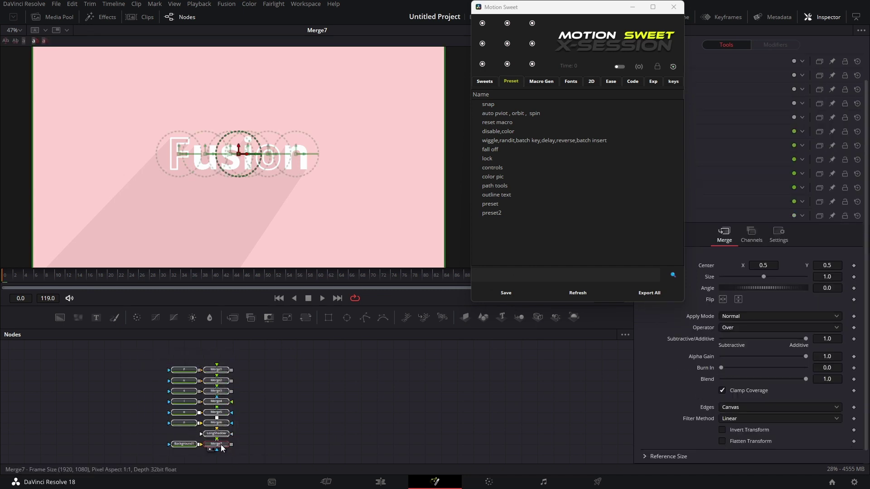
click(502, 273)
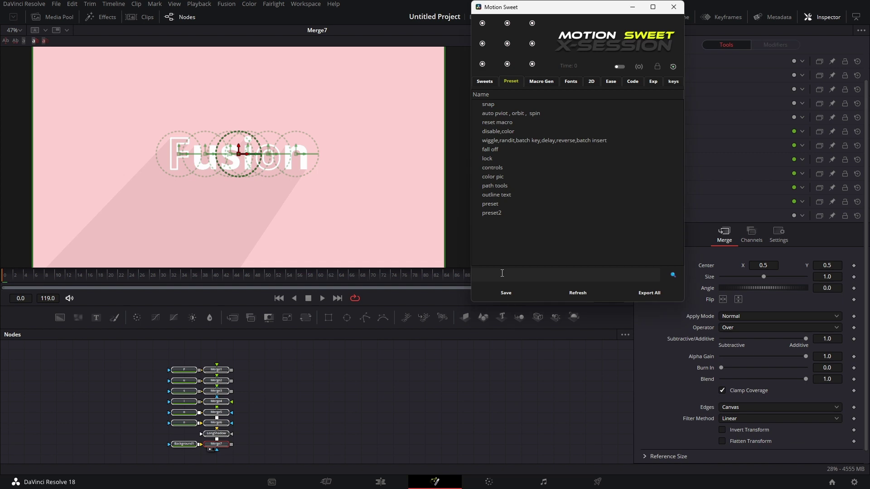
text(text preset)
Step: Clear the node graph, load "text preset" back into it and show Merge7 in the viewer
key(Delete)
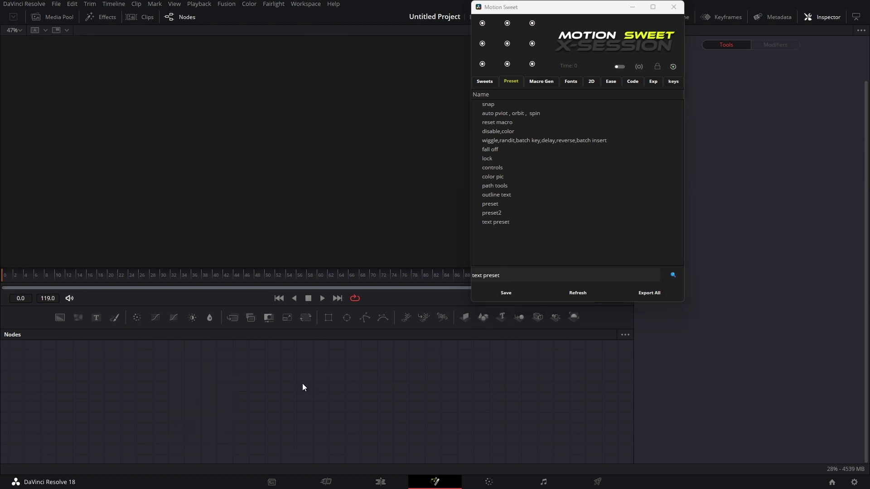
double_click(521, 221)
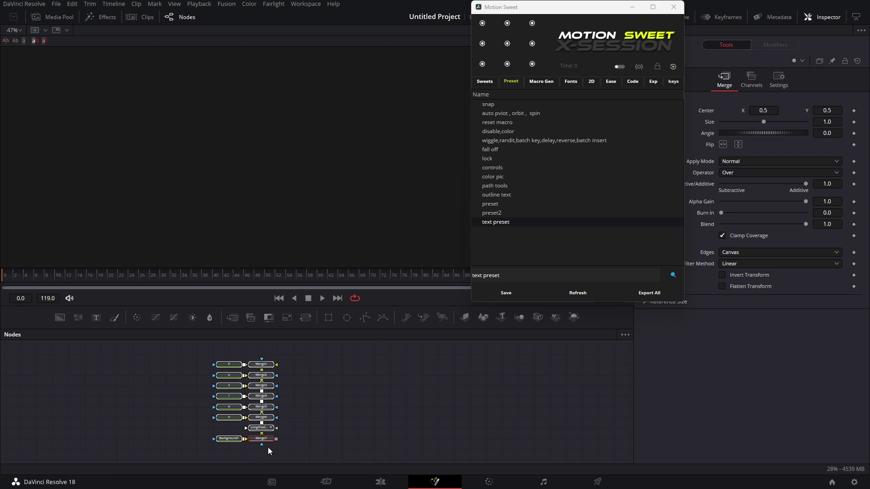
key(1)
click(330, 378)
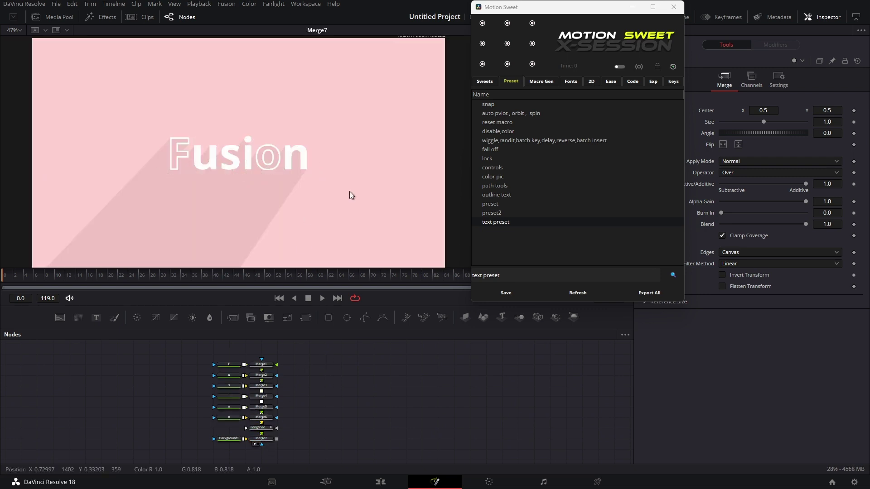
Step: Try the "outline text" preset, delete the nodes it adds, and remove "text preset" from the preset list
drag(222, 376, 280, 441)
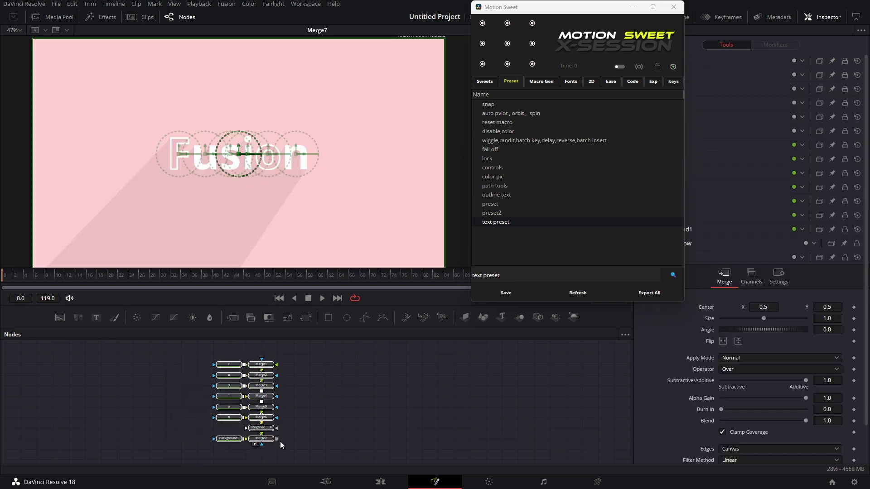
click(415, 392)
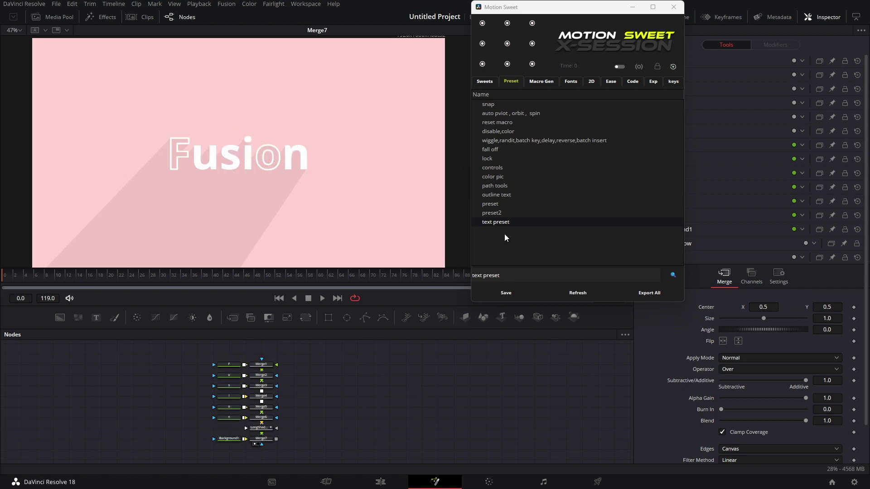
double_click(523, 194)
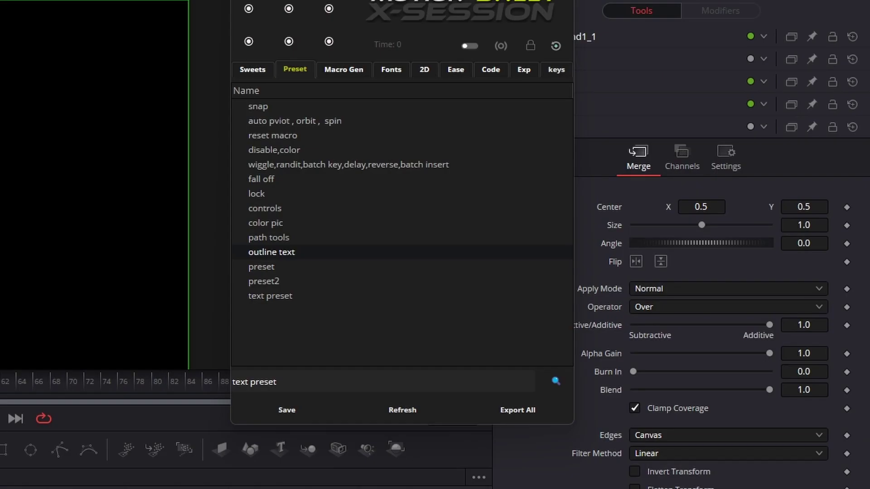
key(Delete)
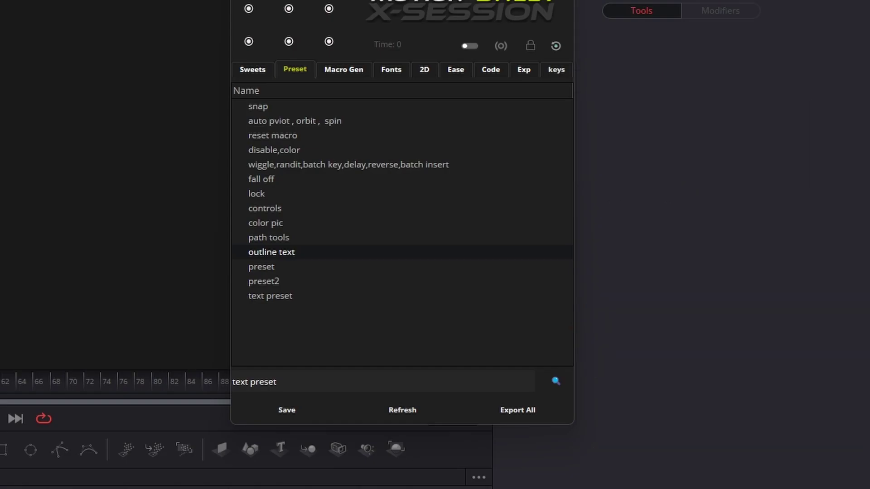
ctrl+click(279, 295)
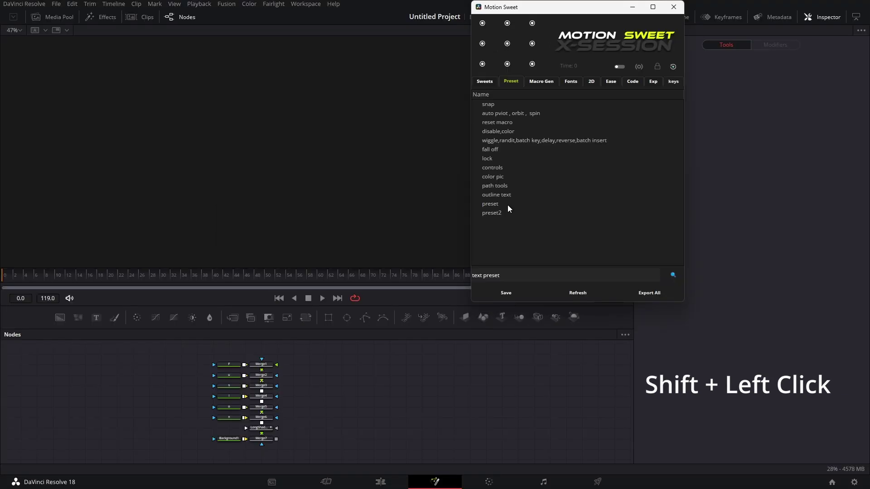
Step: Export the "outline text" preset to the motion sweet example folder in Documents
shift+click(304, 252)
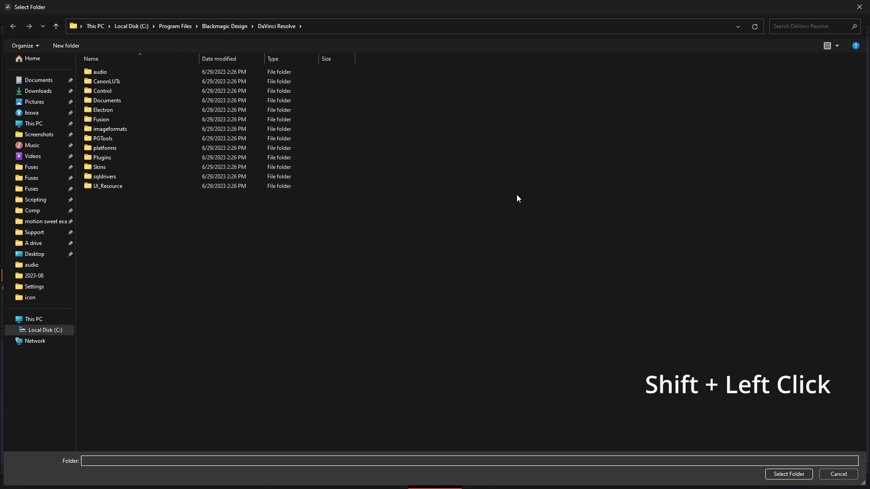
click(55, 222)
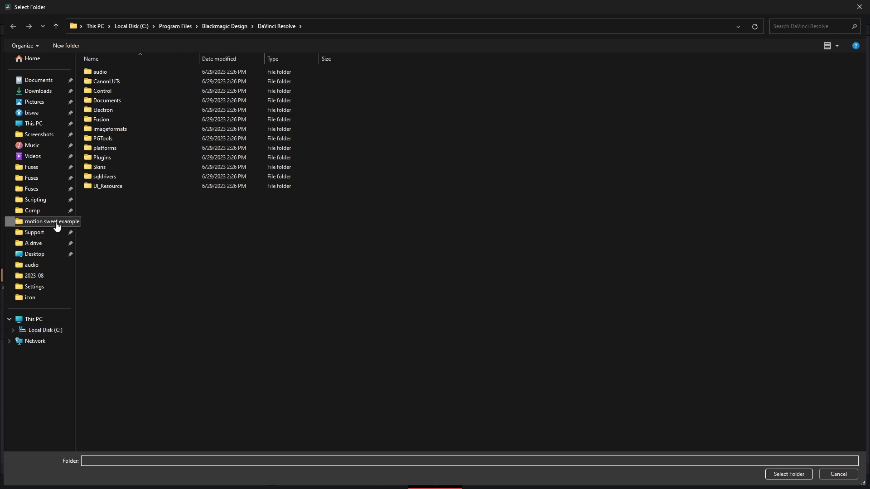
click(788, 473)
Step: Bring the outline text .setting file from the motion sweet example folder into the node graph and show Merge2_1 in the viewer
key(super)
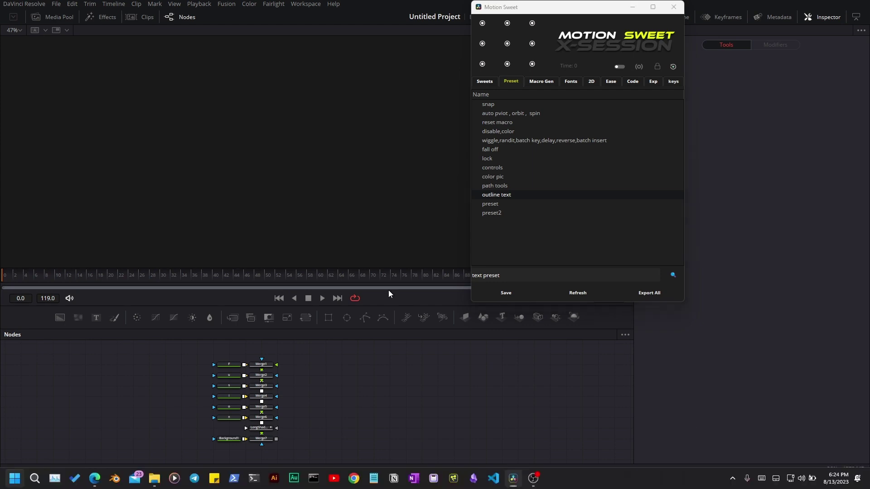
click(137, 474)
click(125, 319)
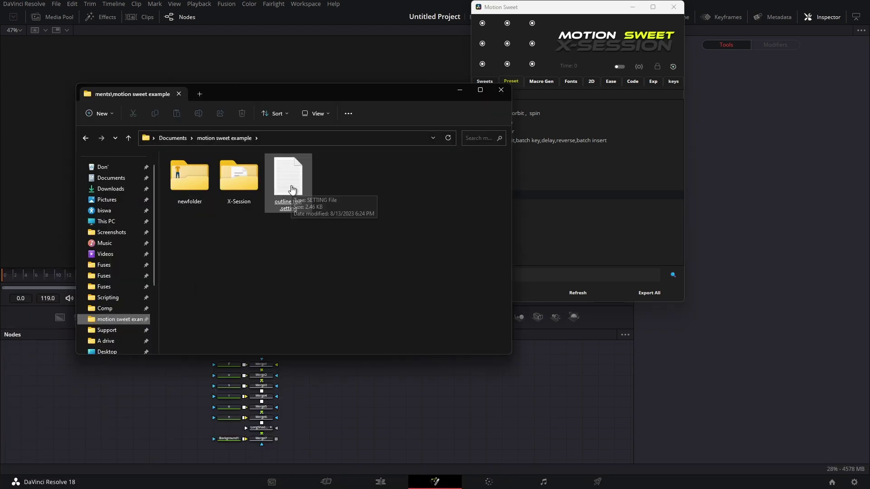
drag(289, 191, 407, 406)
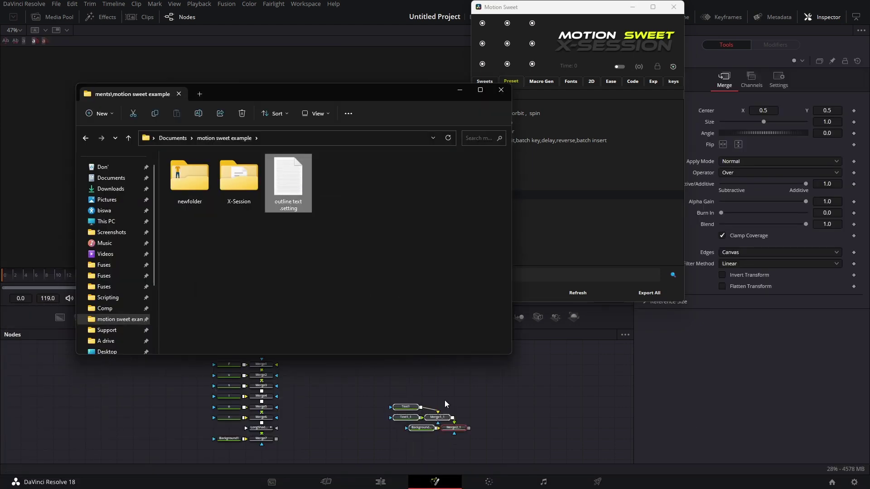
click(459, 428)
key(1)
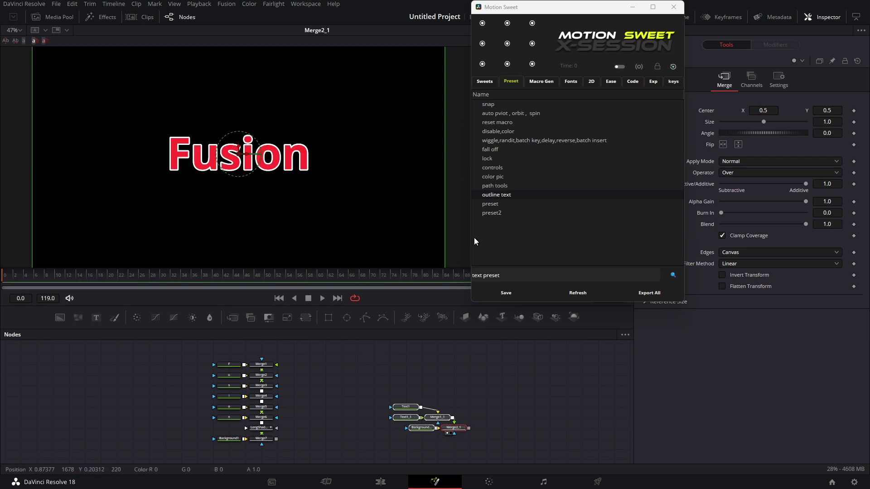
Step: Export all presets to the motion sweet example folder and check the exported files in File Explorer
click(655, 297)
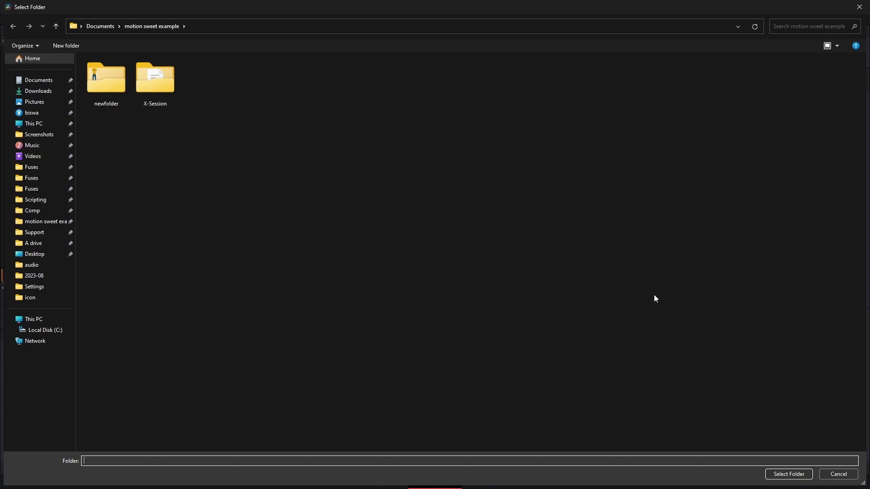
click(788, 474)
key(super)
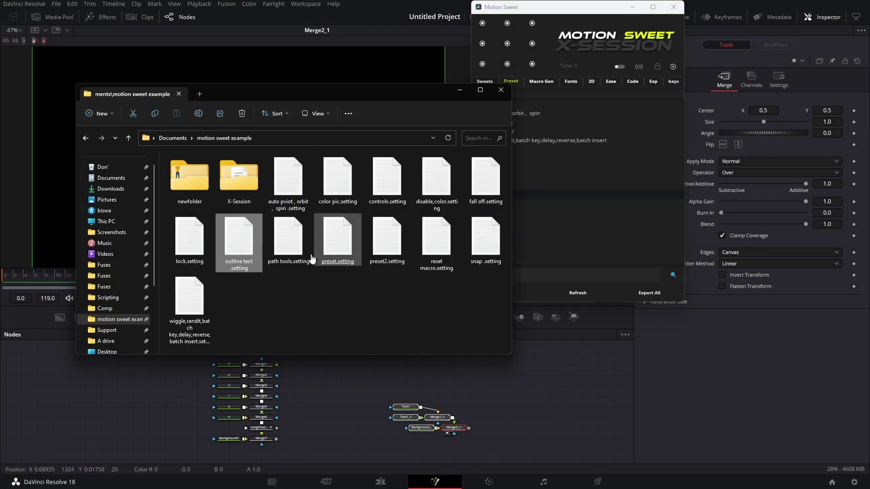
click(362, 310)
Step: Search the preset list for "fa" and for "pr"
click(603, 274)
key(ctrl+a)
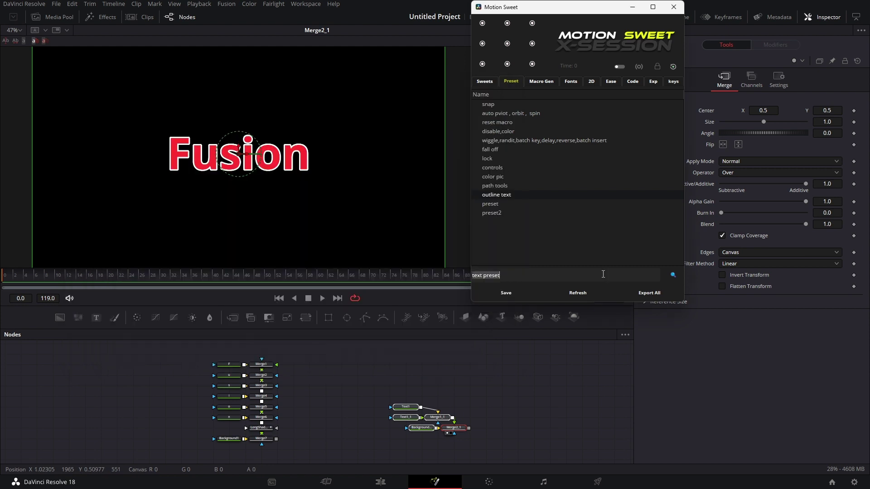
text(fa)
click(674, 275)
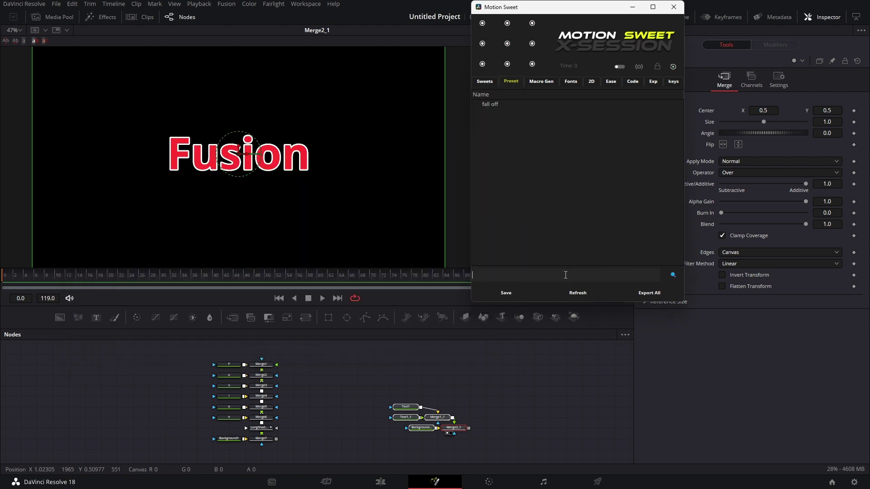
text(pr)
click(673, 275)
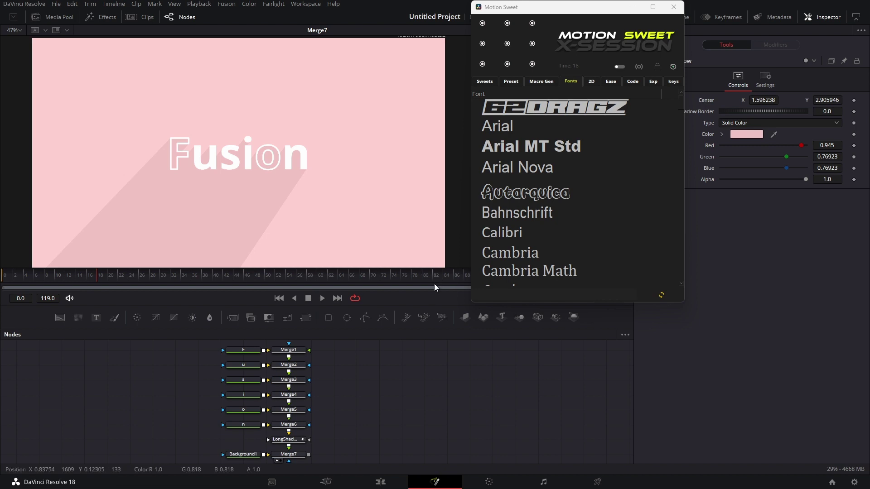
Step: Browse the font list, try Bahnschrift and Cambria on the letter F's text node, and settle on Calibri
scroll(563, 224, down, 3)
scroll(564, 225, down, 6)
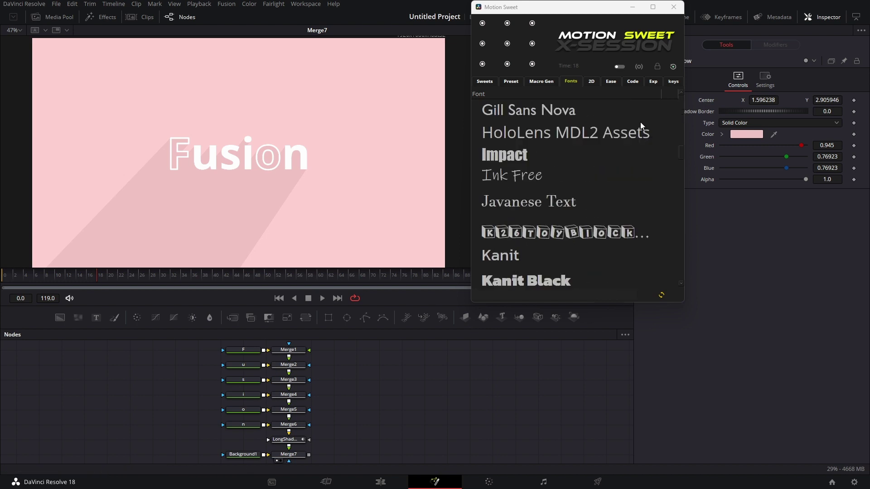
drag(681, 152, 678, 88)
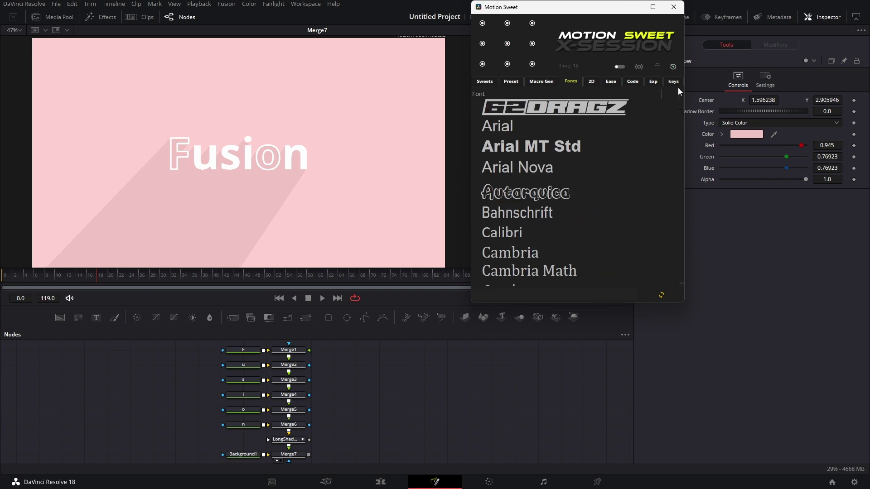
click(252, 356)
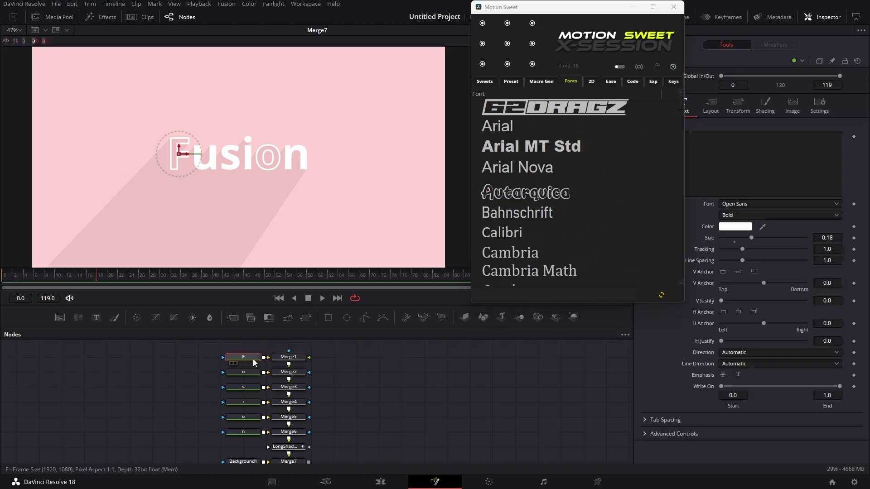
click(550, 210)
click(543, 233)
click(544, 243)
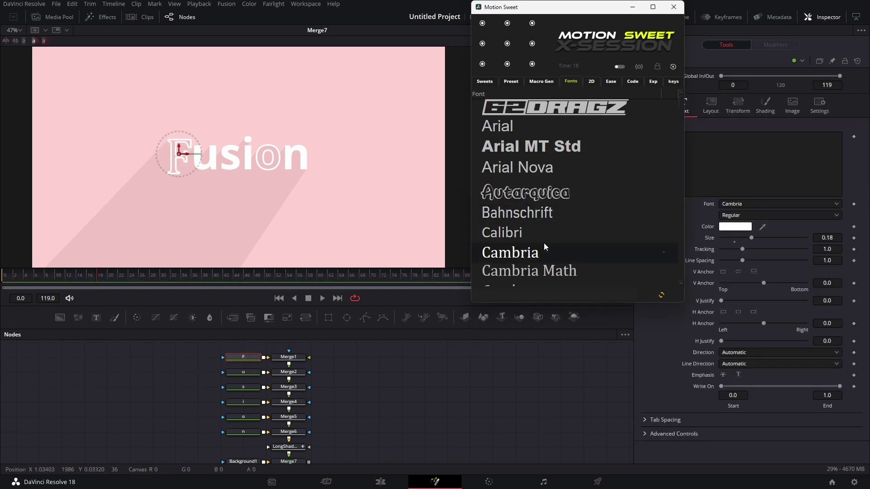
click(547, 235)
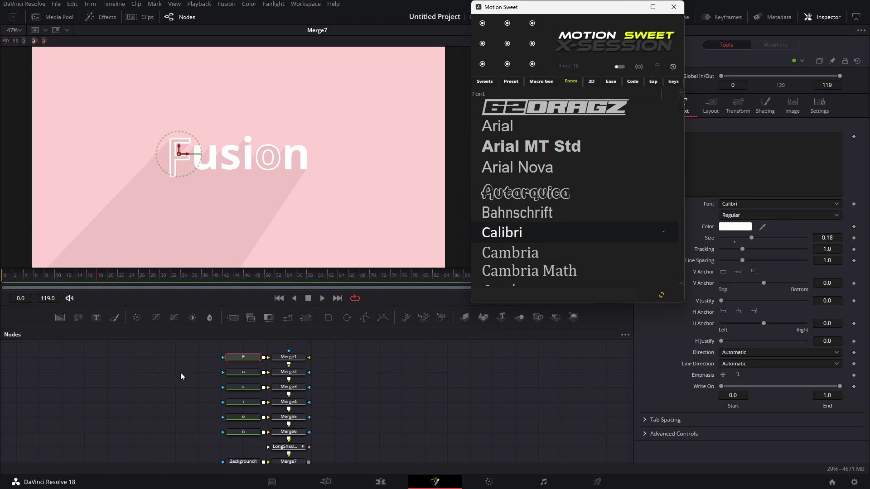
Step: Apply the Calibri font to all six letter text nodes of the Fusion title
drag(182, 361, 198, 369)
drag(220, 406, 262, 438)
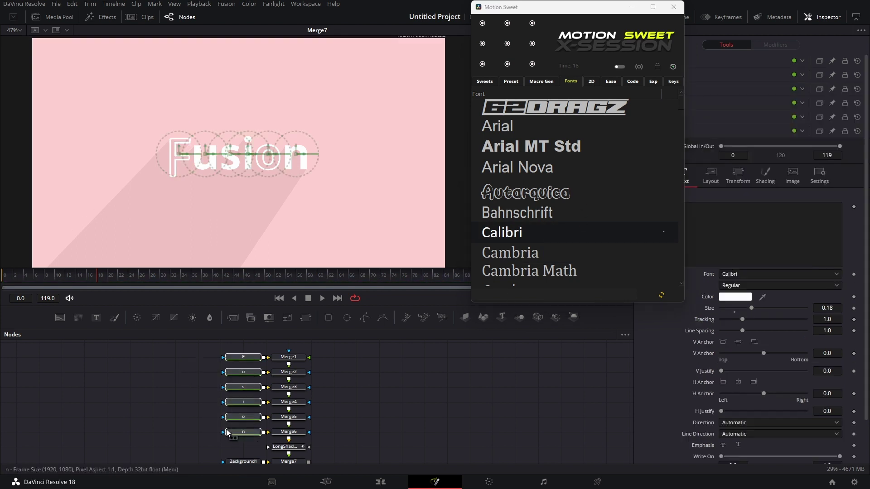
click(564, 232)
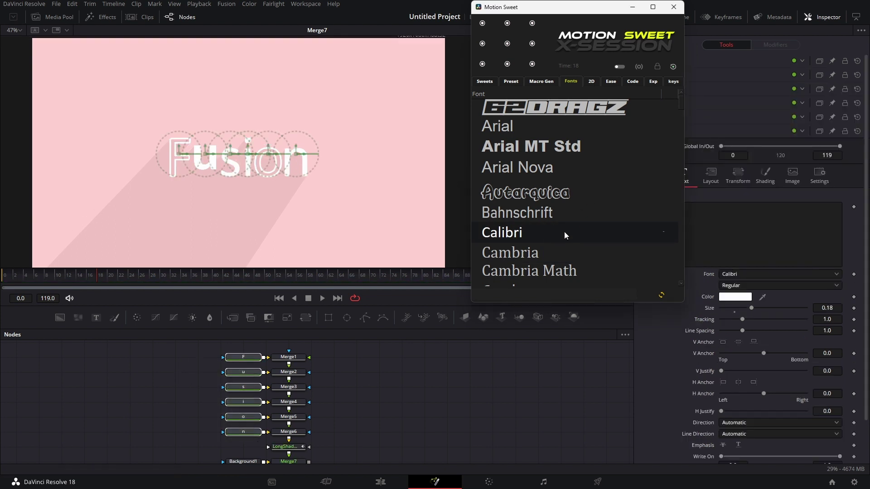
Step: Change the text colour of the letter F's node to red
click(381, 358)
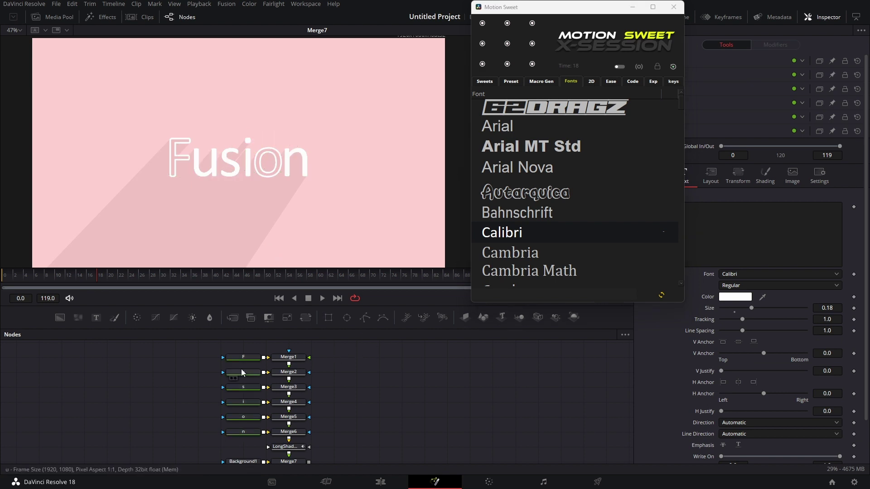
click(247, 358)
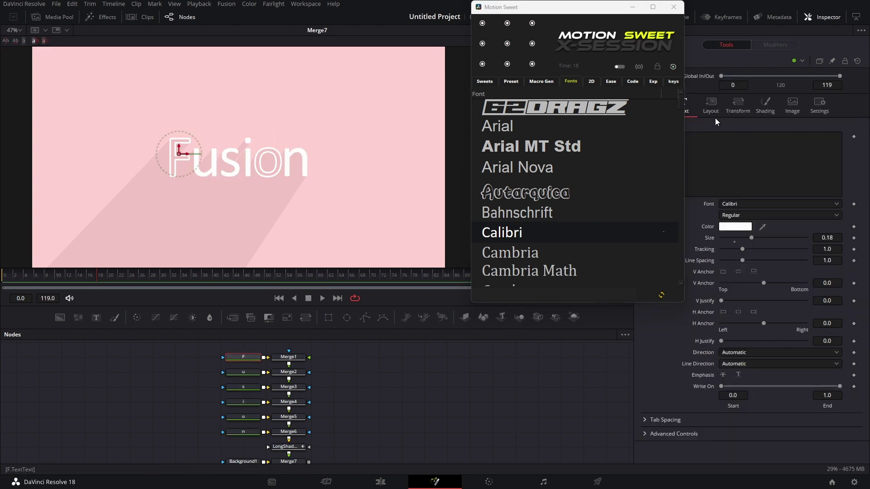
click(731, 228)
drag(500, 202, 505, 160)
drag(517, 229, 534, 164)
click(527, 325)
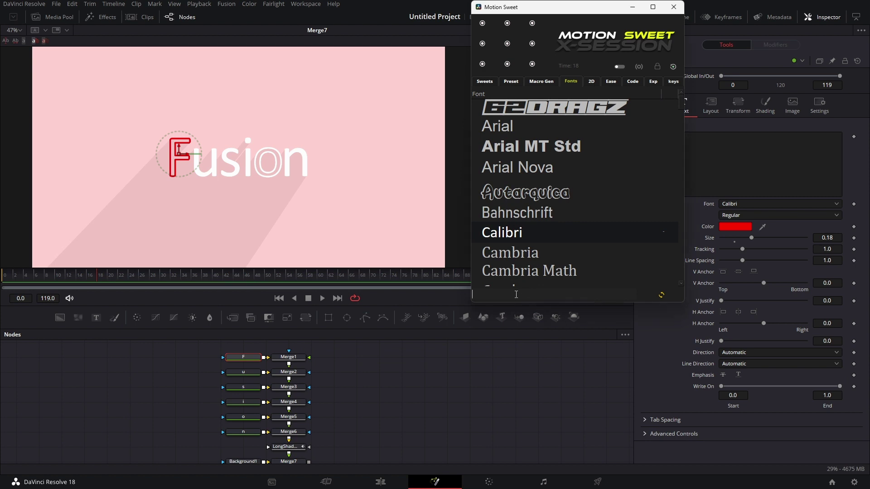
Step: Set the sample text of the font list to "Fusion" and look through the font previews
text(Fusion)
key(Return)
scroll(530, 206, down, 2)
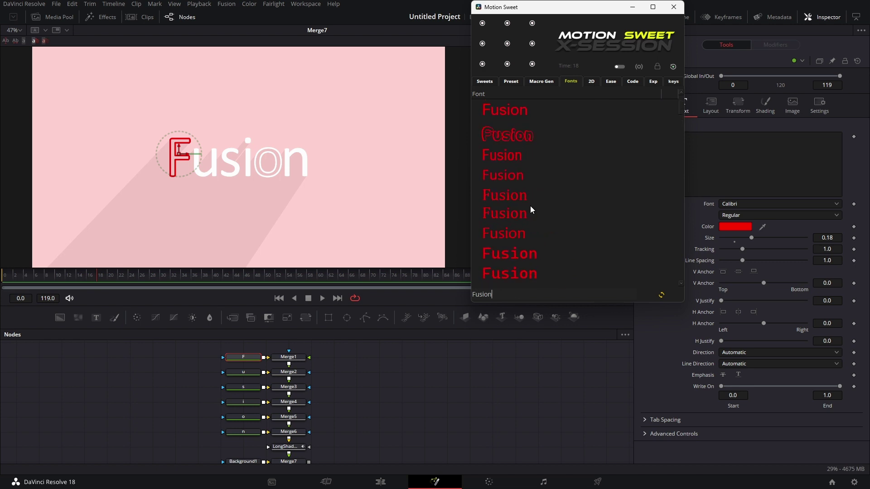
scroll(530, 206, up, 2)
Step: Change the letter F's text colour to bright green #07ff98
click(735, 227)
click(486, 164)
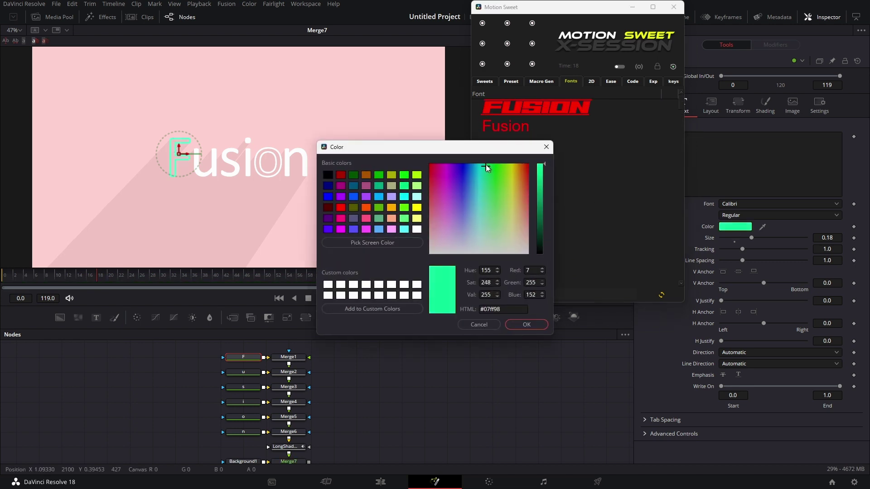
click(528, 322)
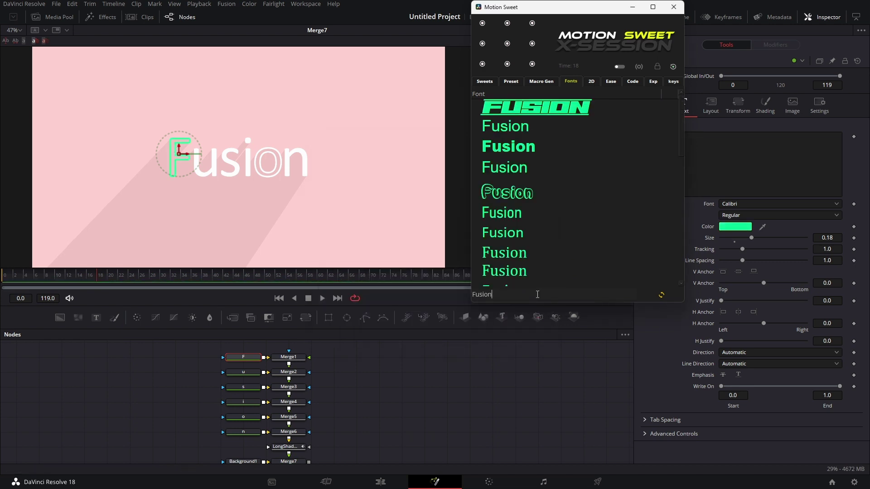
Step: Refresh the font list previews with the sample text "Fusion"
click(661, 295)
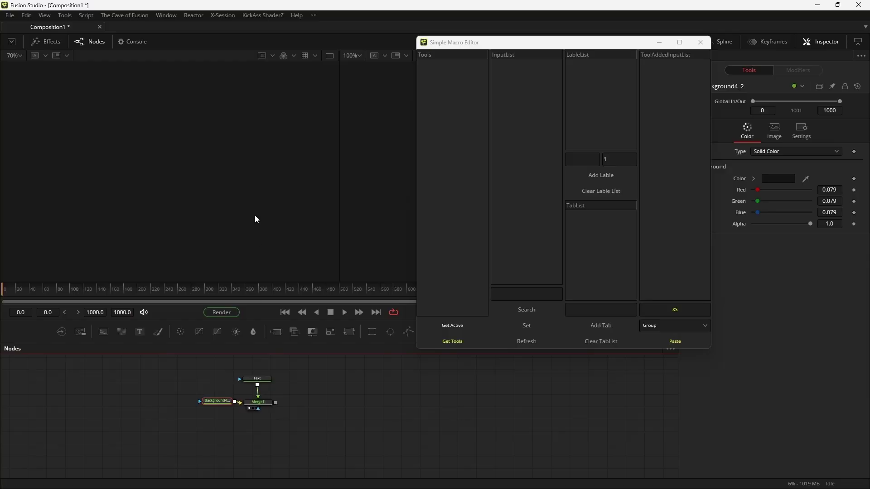
Step: In Fusion Studio, select the Text, Background4_2 and Merge1 nodes with Merge1 active and load them into the Simple Macro Editor
scroll(181, 197, down, 4)
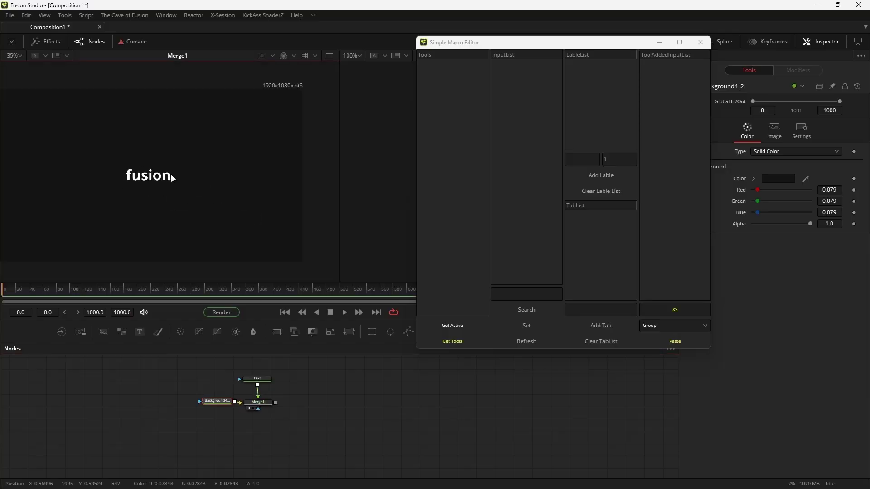
drag(190, 379, 259, 421)
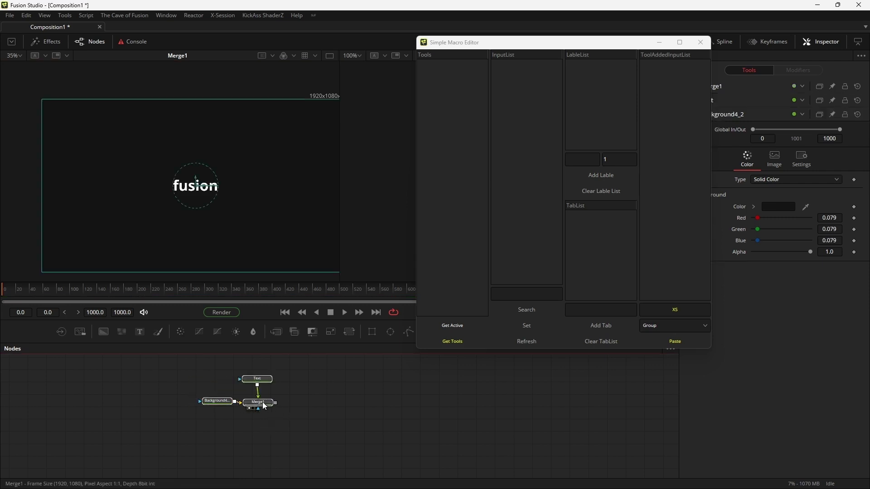
click(264, 405)
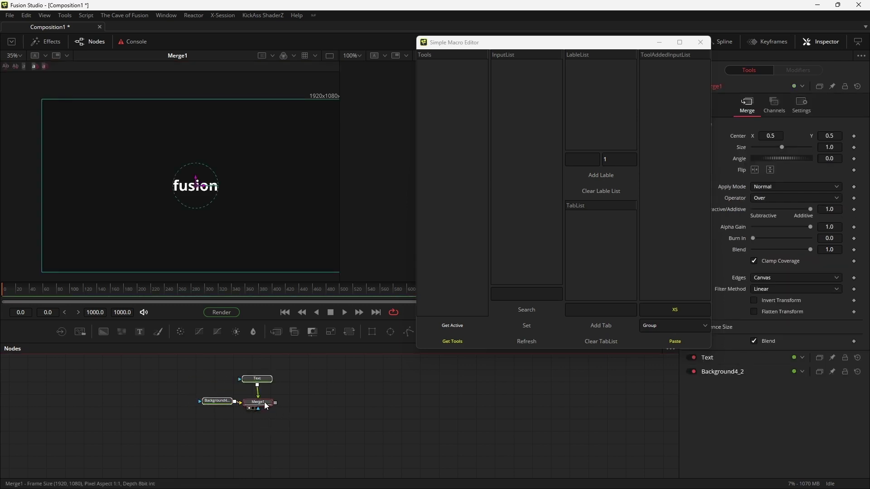
click(454, 340)
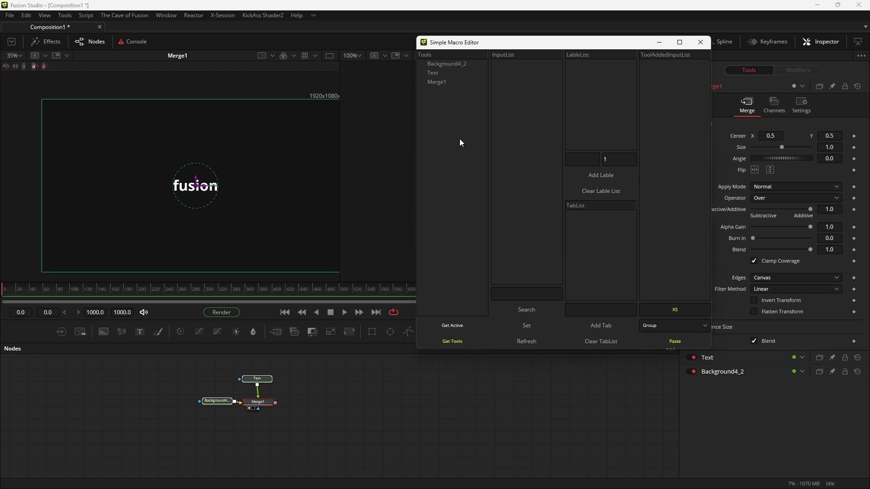
click(279, 409)
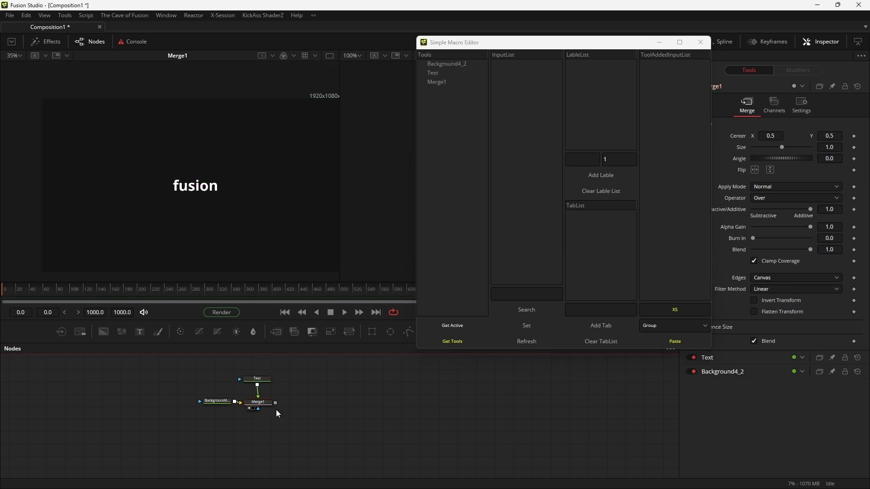
drag(252, 398, 254, 399)
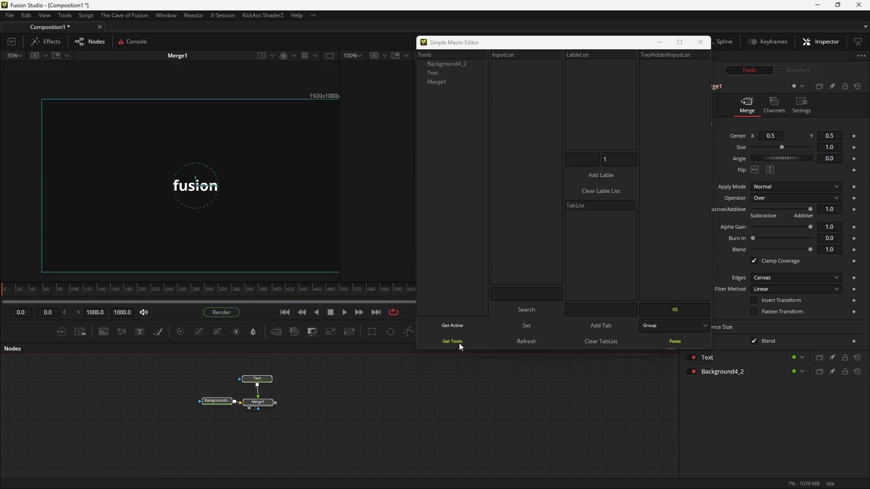
click(259, 403)
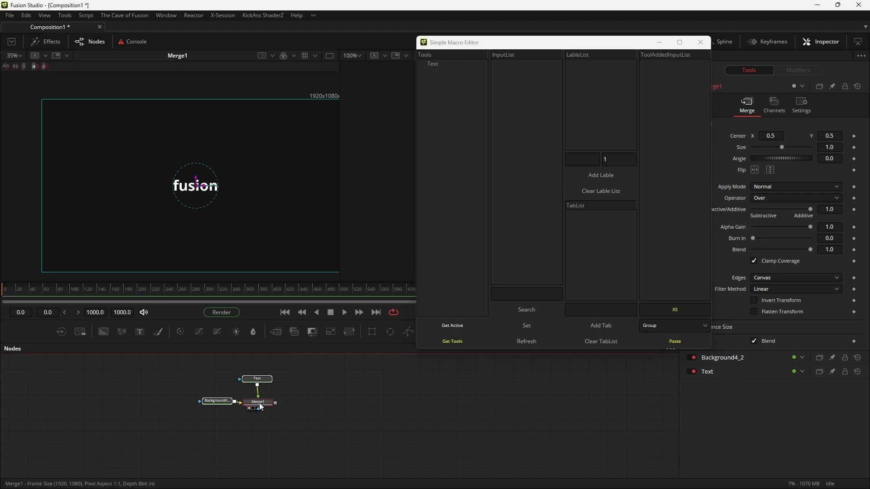
click(442, 342)
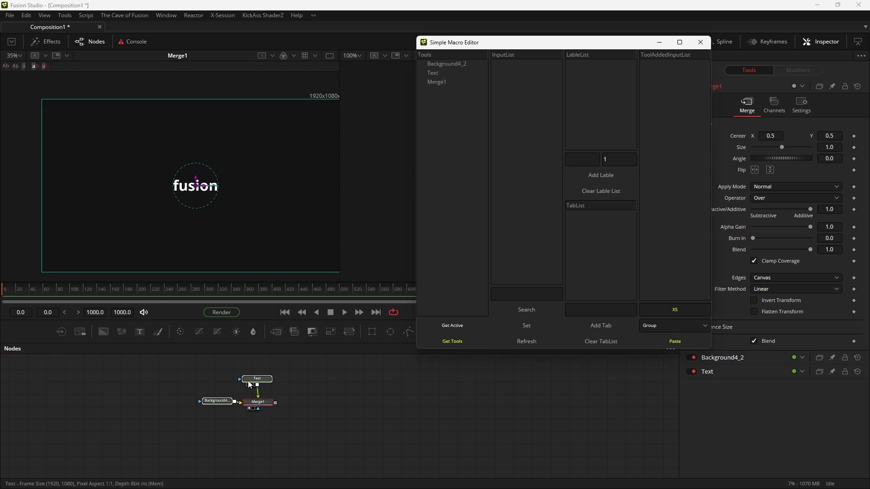
Step: Search the Text tool's inputs for "sty" and add Styled Text to the macro inputs
click(436, 72)
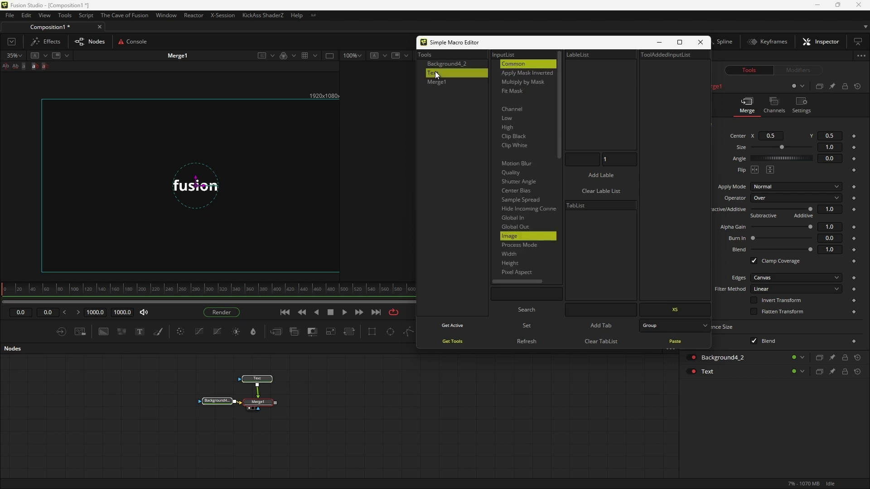
click(512, 293)
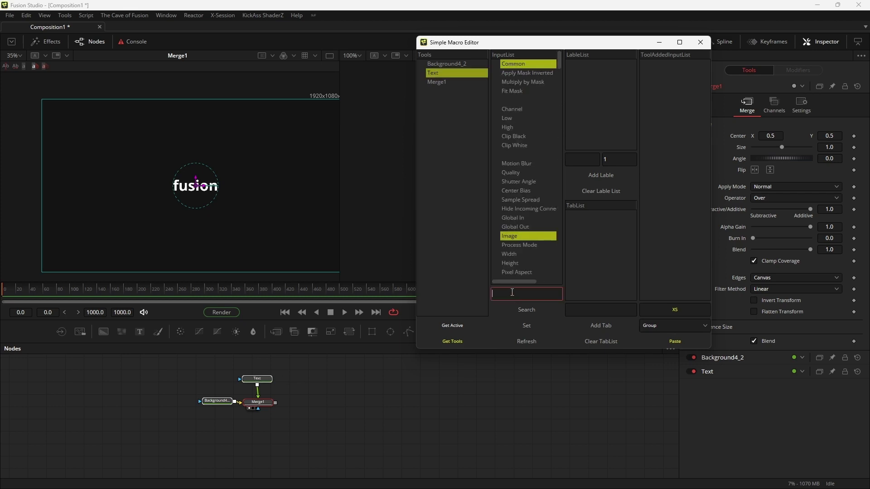
text(sty)
click(528, 309)
double_click(530, 83)
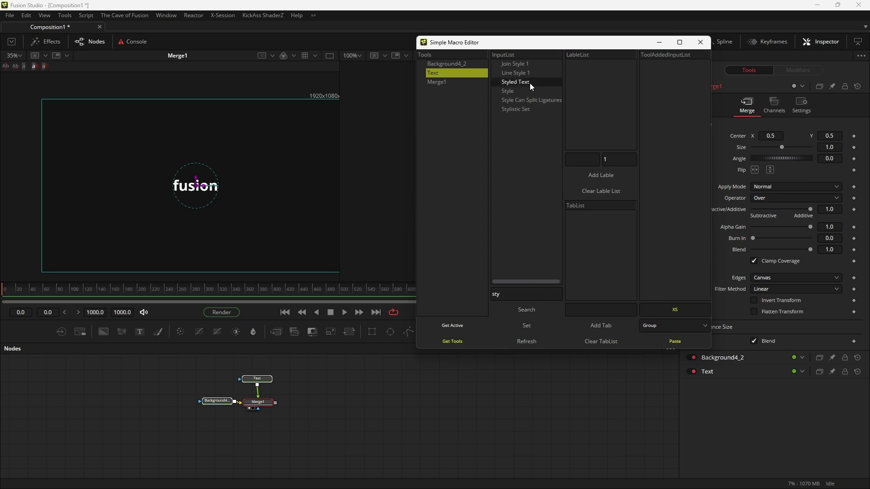
Step: Search the Text tool's inputs for "size" and add the plain Size input to the macro
click(511, 296)
key(BackSpace)
key(BackSpace)
text(ize)
click(526, 311)
double_click(523, 154)
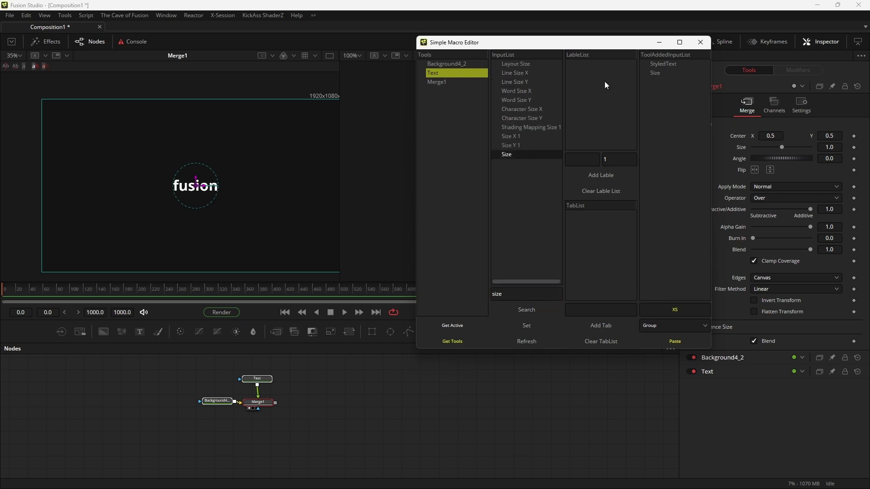
Step: List the Background4_2 tool's inputs and add a macro label named "Color" with a count of 1
click(453, 63)
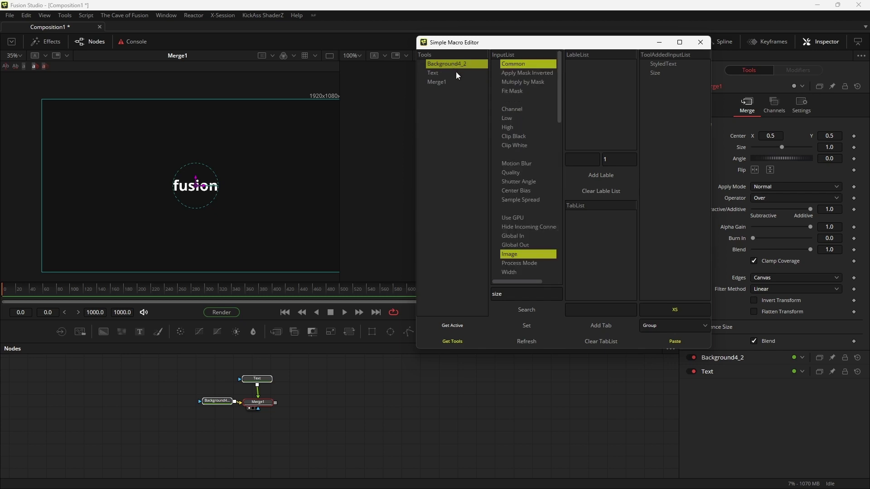
drag(558, 69, 562, 221)
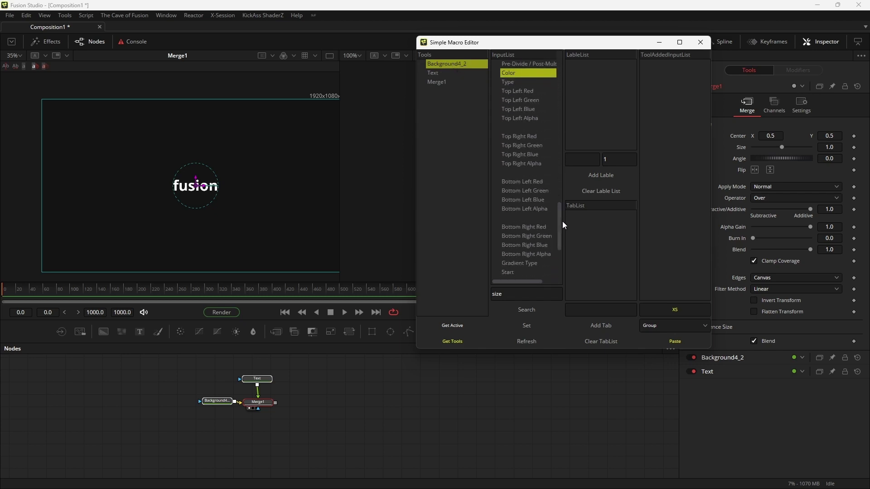
click(577, 158)
text(Color)
click(602, 174)
Step: Add the background's Type and the red, green, blue and alpha inputs of Top Left and Top Right to the macro
double_click(522, 82)
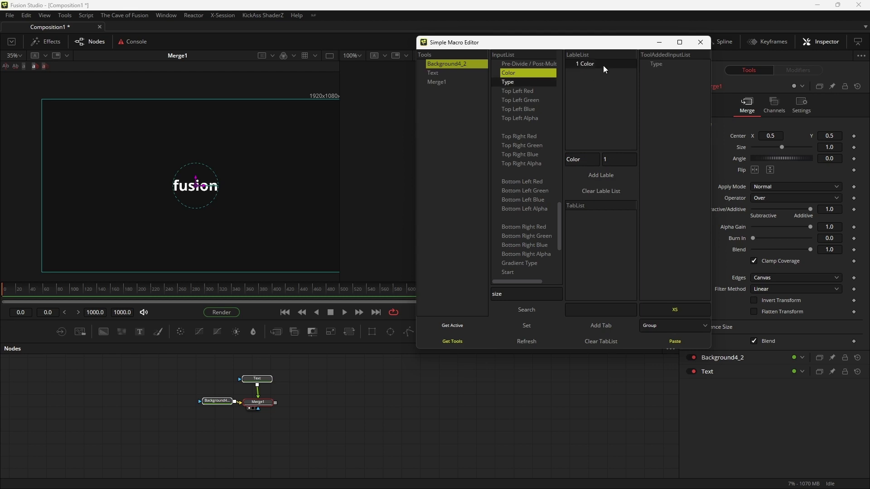
double_click(516, 90)
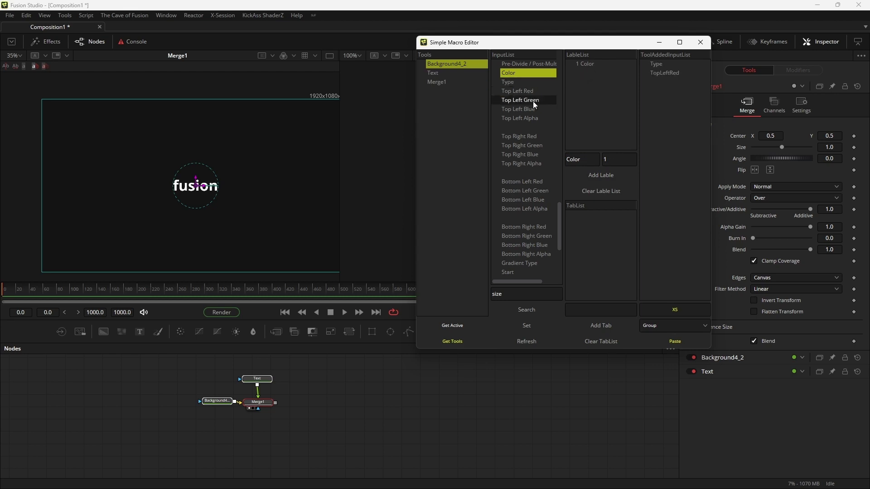
double_click(531, 101)
double_click(526, 109)
double_click(521, 118)
double_click(518, 136)
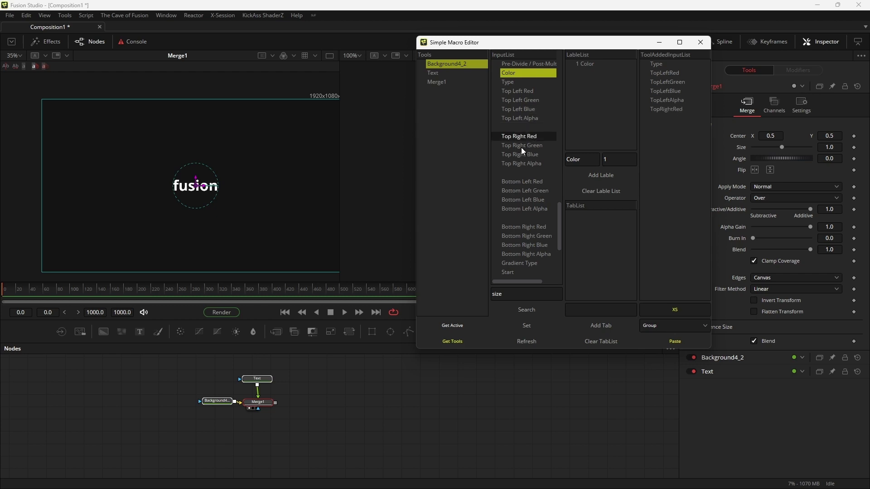
double_click(521, 146)
double_click(525, 154)
double_click(523, 163)
Step: Add the background's red, green, blue and alpha inputs of Bottom Left and Bottom Right to the macro
double_click(514, 181)
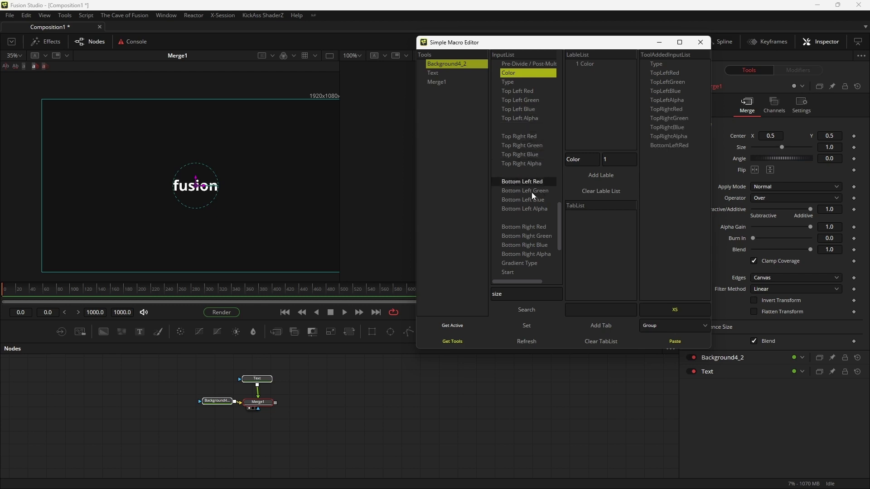
double_click(530, 191)
double_click(526, 199)
double_click(526, 208)
double_click(525, 226)
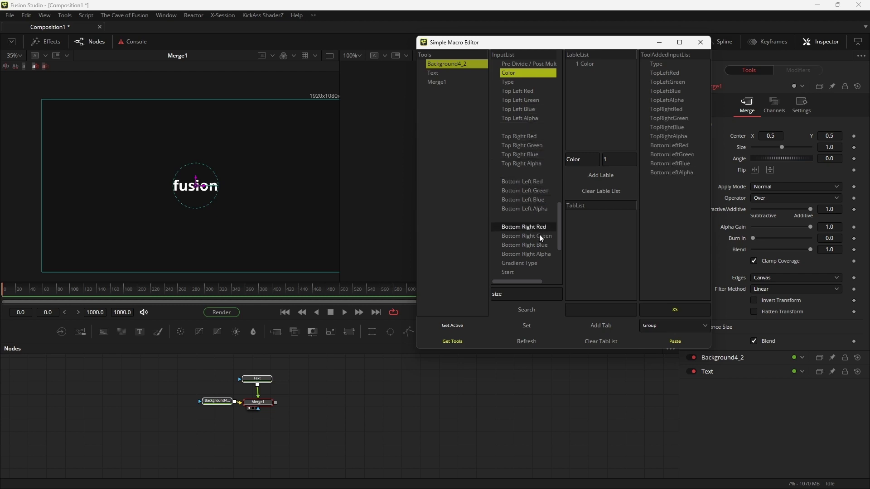
double_click(535, 236)
double_click(532, 245)
double_click(525, 255)
Step: Add the background's Gradient Type, Start, End, Gradient, Interpolation Space, Offset and Repeat inputs to the macro
double_click(521, 262)
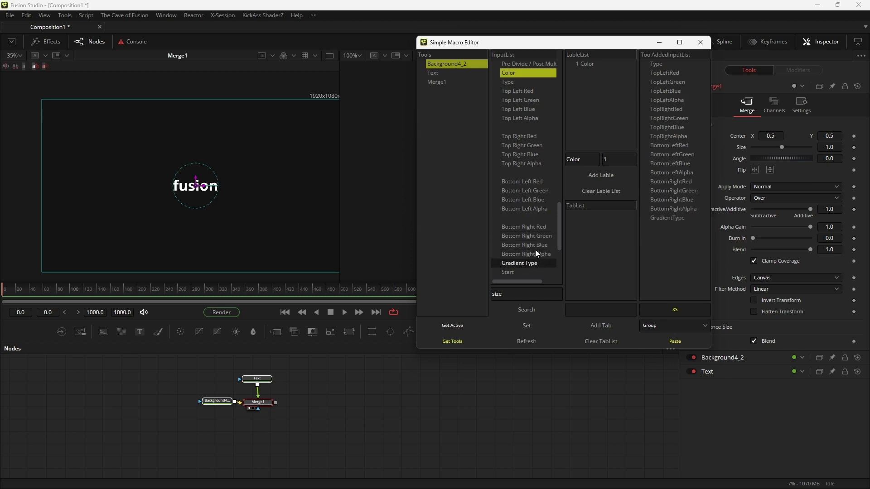
scroll(535, 250, down, 2)
double_click(510, 219)
double_click(511, 226)
double_click(512, 236)
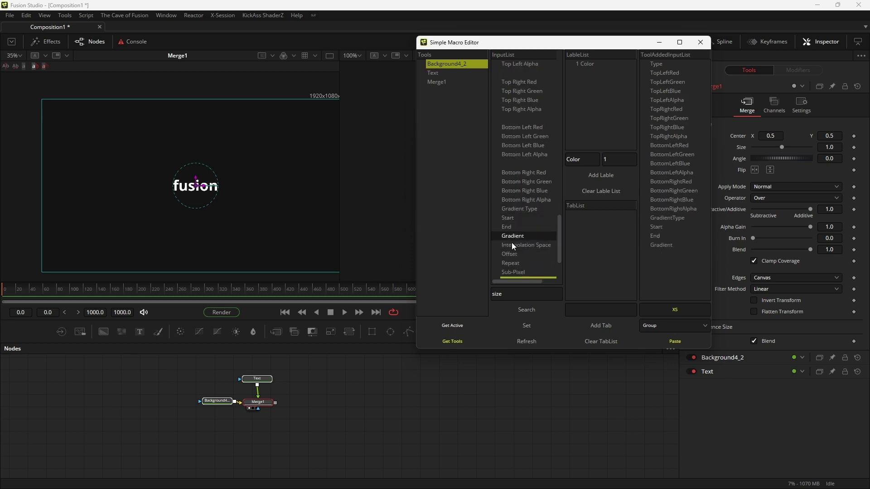
double_click(512, 244)
double_click(511, 254)
double_click(511, 262)
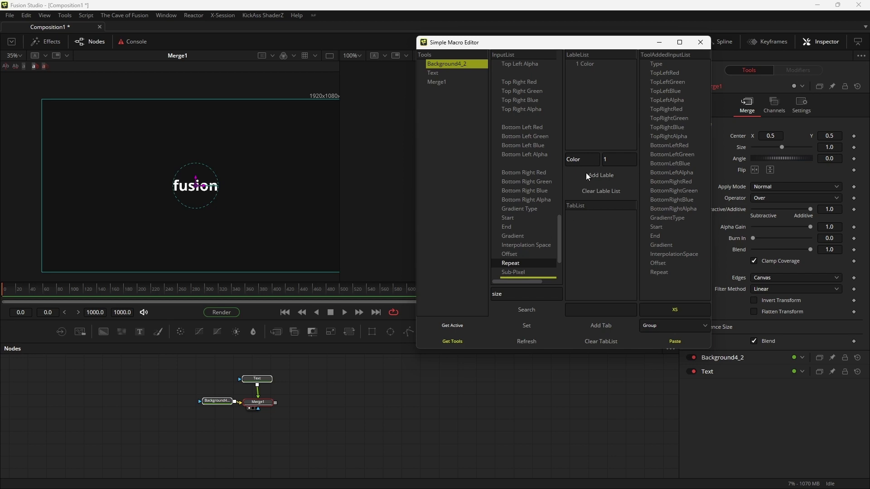
Step: Set the Color label's input count to 24 and update it in the label list
click(661, 272)
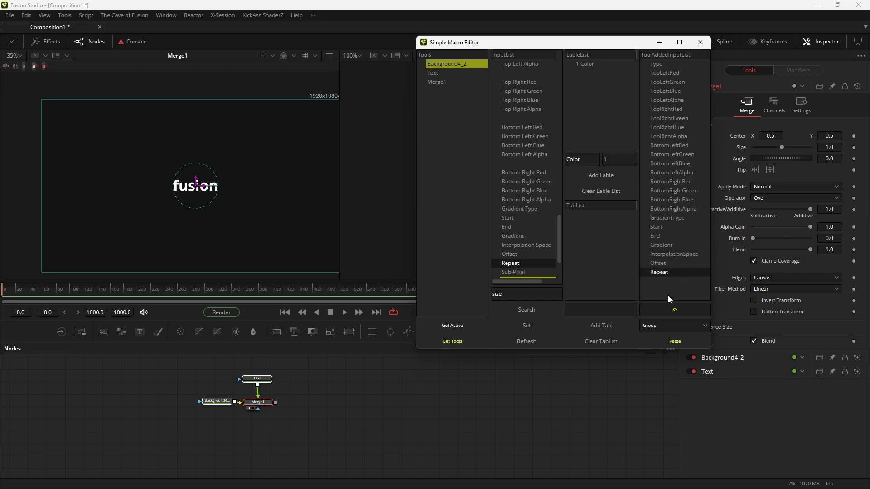
double_click(616, 158)
text(24)
click(600, 176)
Step: Name the macro "name", set its type to Macro and paste it into the node graph
double_click(677, 309)
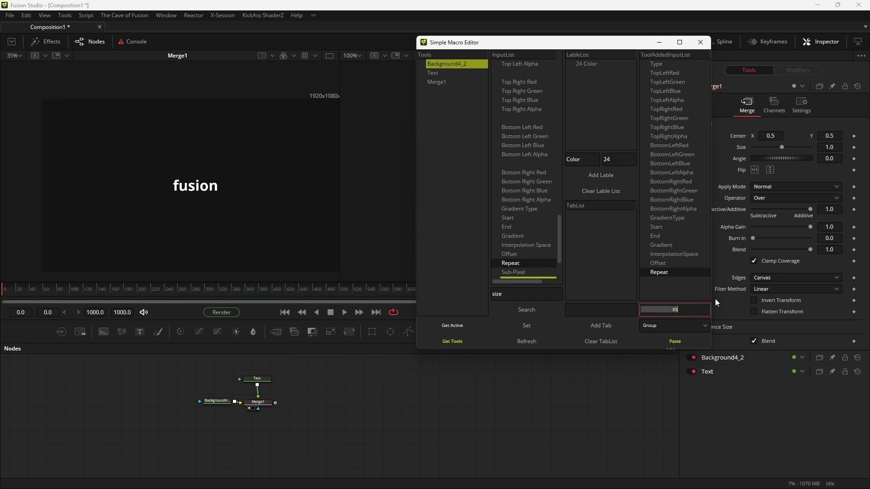
text(name)
click(679, 324)
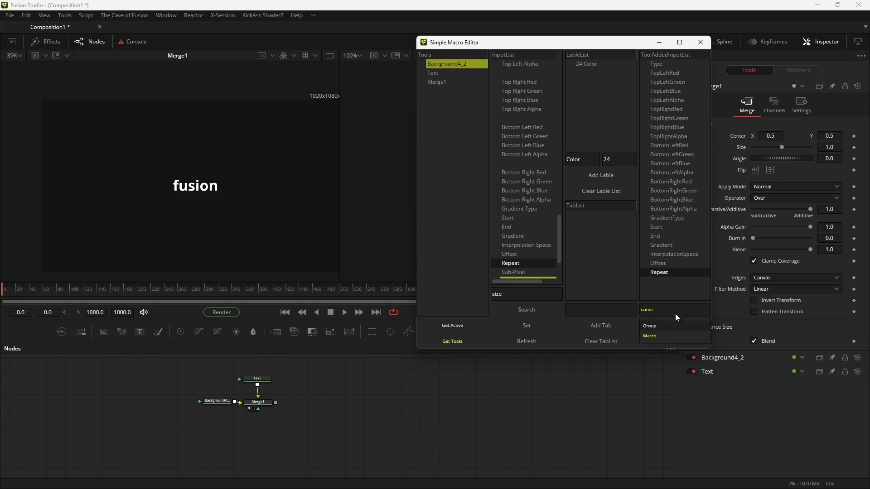
click(662, 336)
click(680, 343)
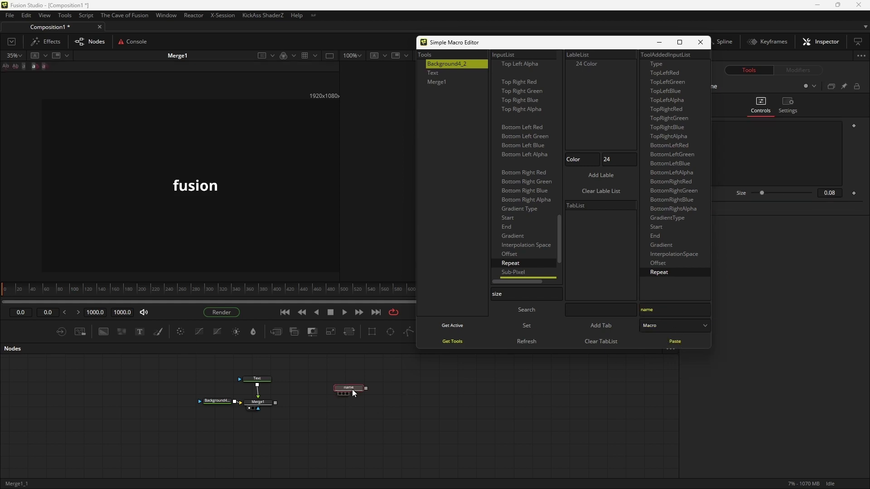
Step: View the pasted macro node, change its text to "fusionsdfsdf" and raise its size to about 0.11
drag(607, 42, 525, 52)
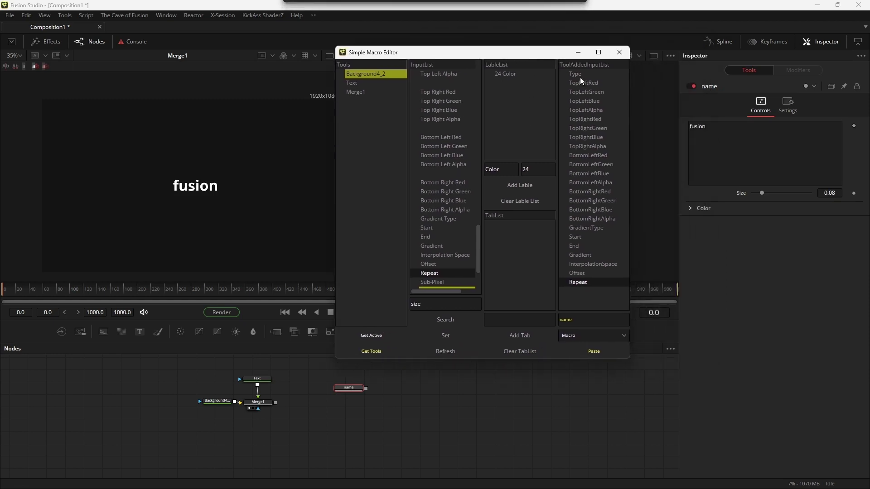
click(343, 400)
key(1)
drag(761, 193, 765, 195)
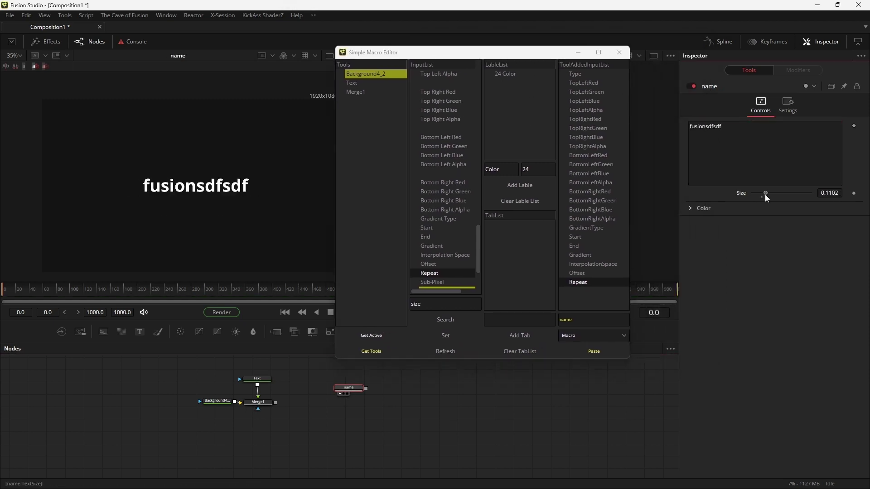
Step: Expand the macro's Color section, lighten the background to grey 0.173 and set the background type to Gradient
click(690, 208)
click(791, 232)
drag(761, 257, 750, 287)
click(774, 221)
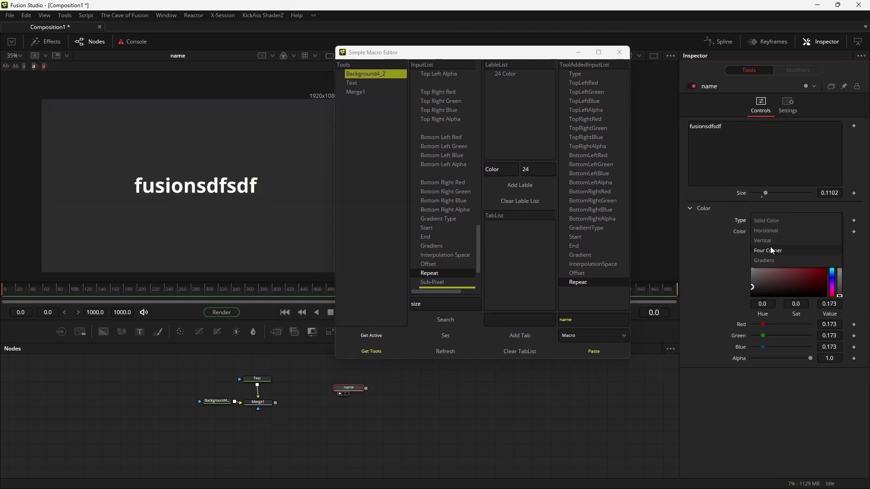
click(772, 259)
click(777, 221)
click(716, 281)
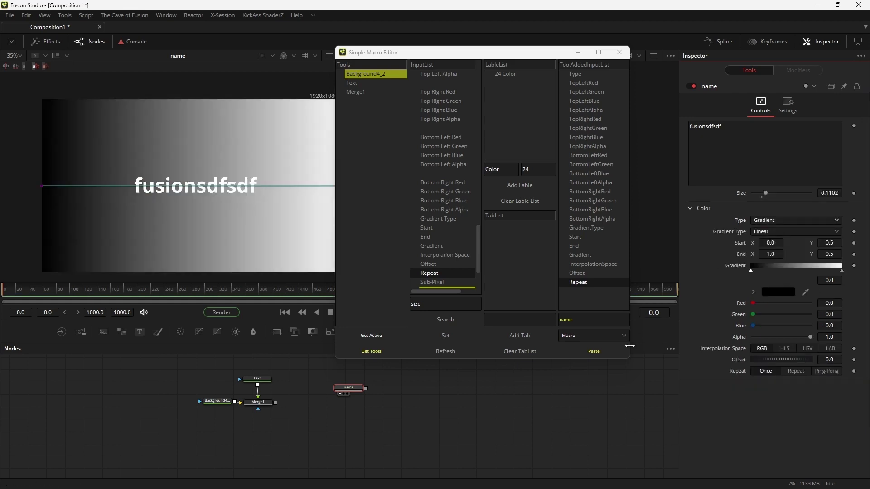
Step: Delete the pasted macro node "name" from the node graph
click(586, 397)
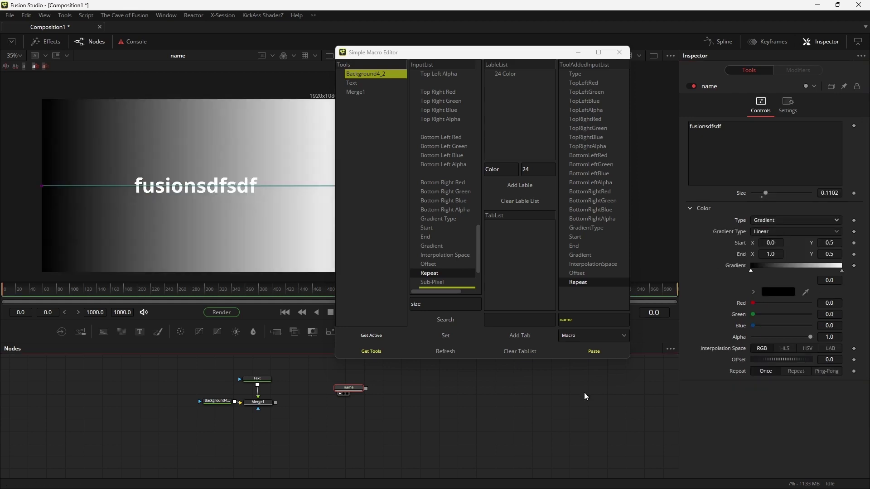
right_click(351, 391)
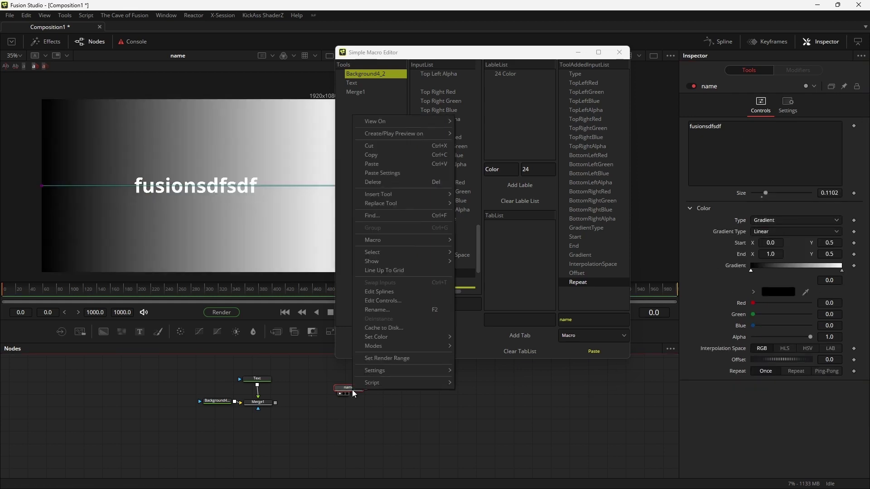
click(380, 183)
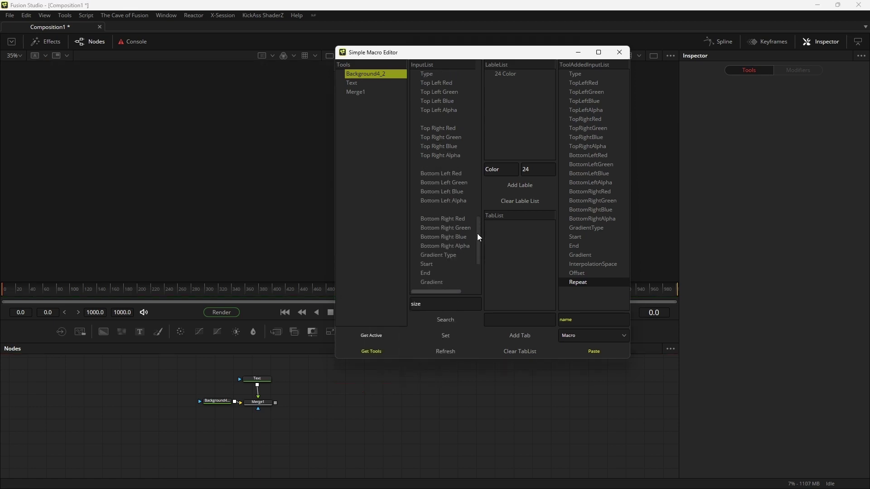
scroll(475, 263, down, 3)
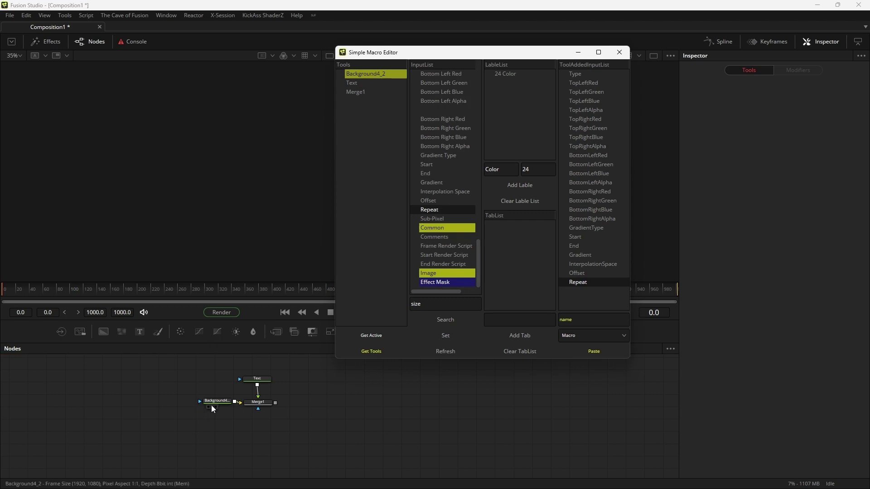
Step: Add the background tool's Effect Mask input to the macro, paste the macro into the node graph and view it
double_click(438, 282)
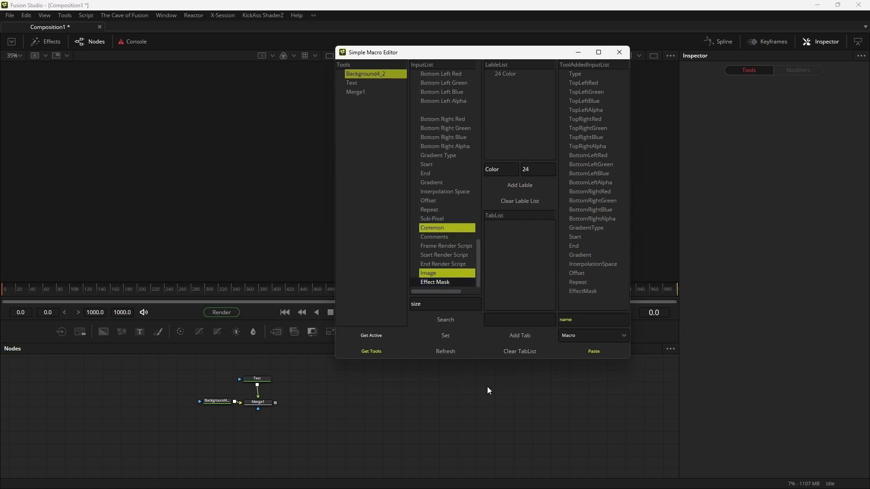
click(576, 356)
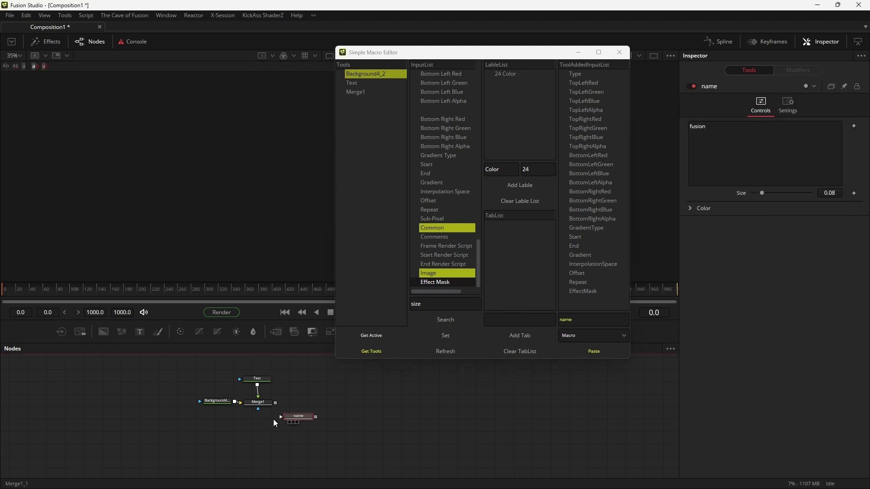
key(1)
Step: Mask the pasted macro node with an ellipse and enlarge the ellipse to about 0.21 in width and height
drag(477, 55, 609, 37)
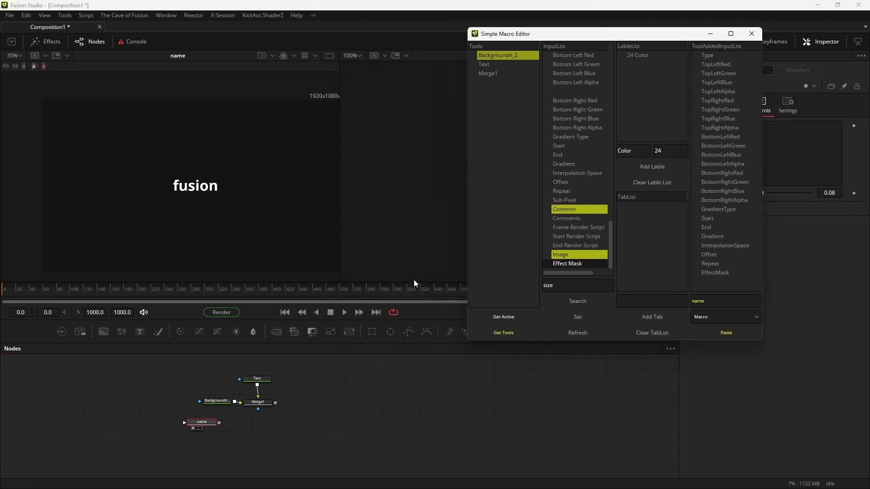
drag(390, 336, 200, 427)
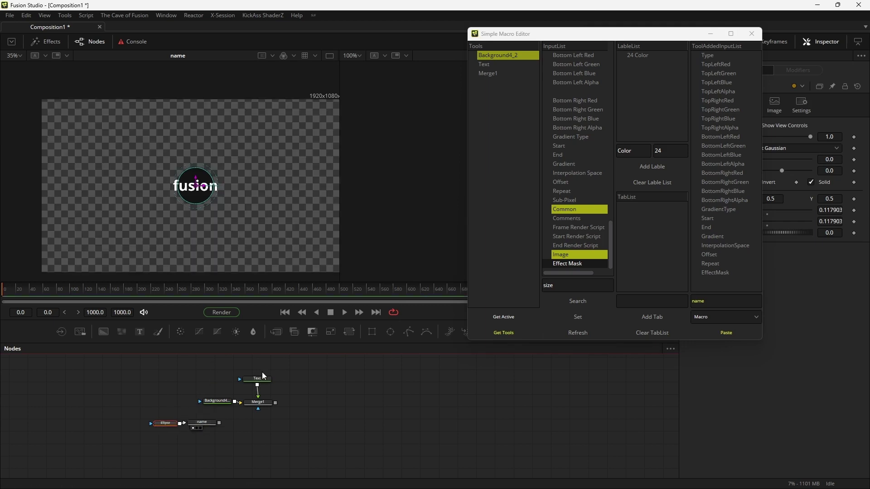
drag(208, 198, 219, 209)
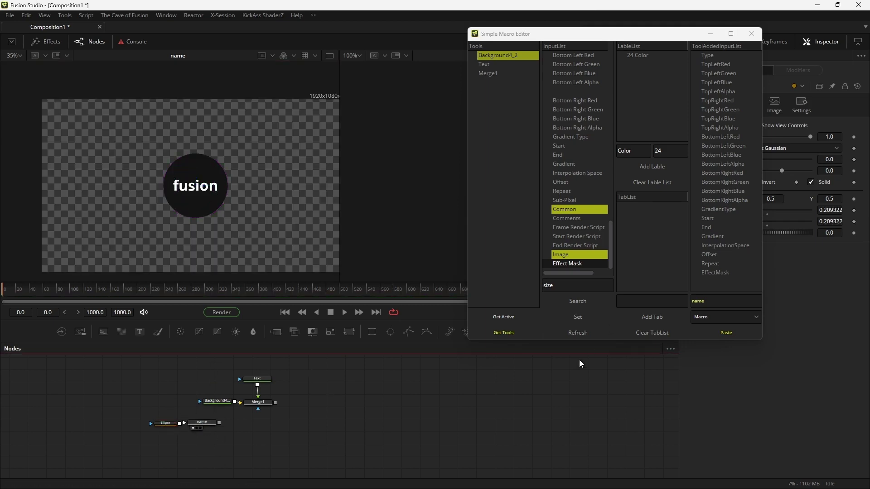
Step: Remove EffectMask from the macro's added inputs and paste another copy of the macro into the node graph
click(721, 273)
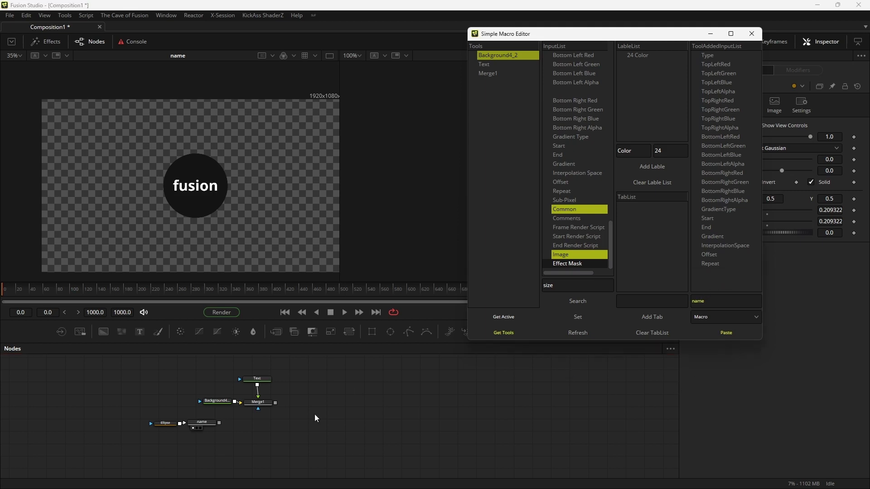
click(299, 418)
click(725, 333)
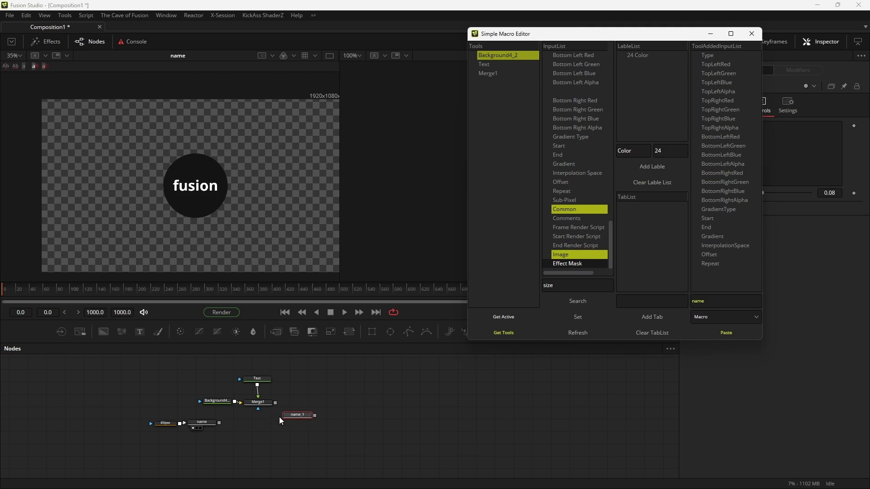
Step: Add a tab named "Color" to the macro, assign the background's Type input to it and paste the macro
click(639, 300)
scroll(585, 197, up, 7)
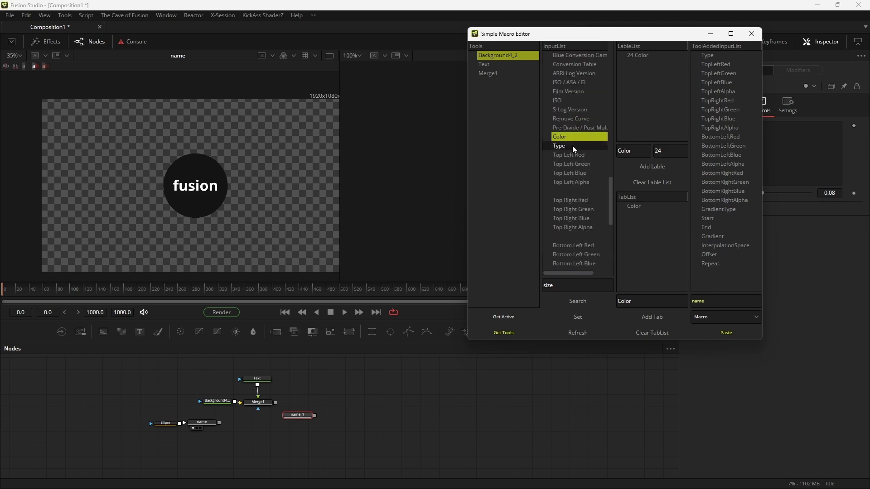
double_click(638, 207)
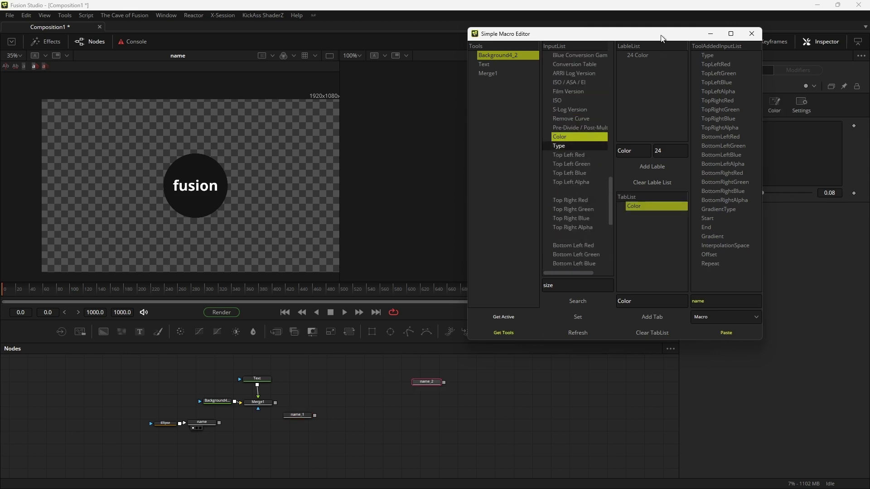
Step: Inspect the pasted macro's Color page with its Color section expanded, then return to its Controls page
drag(661, 39, 548, 51)
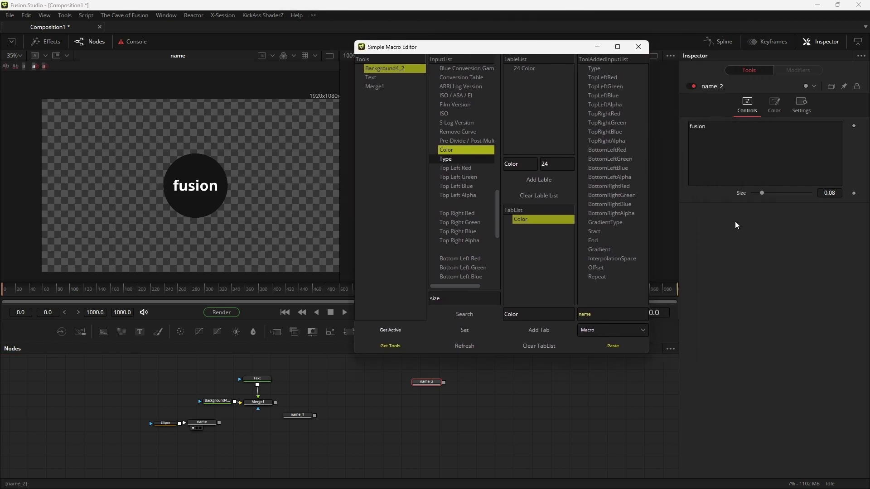
click(775, 111)
click(691, 124)
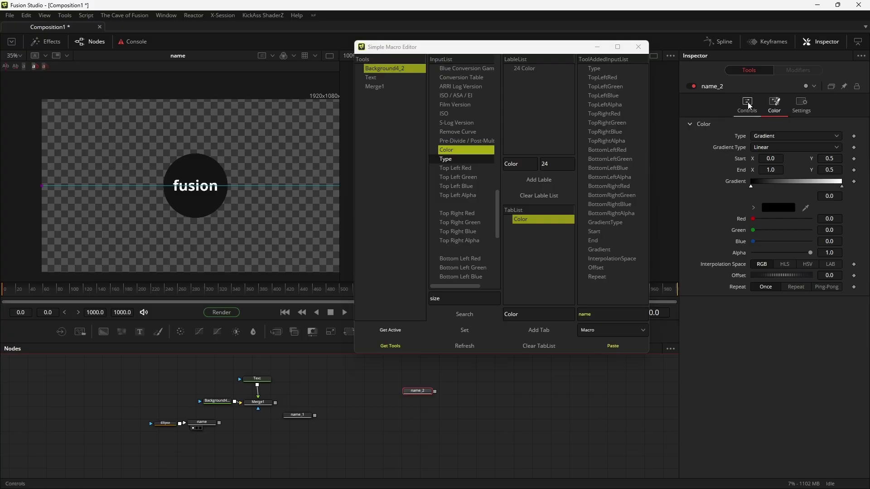
click(747, 105)
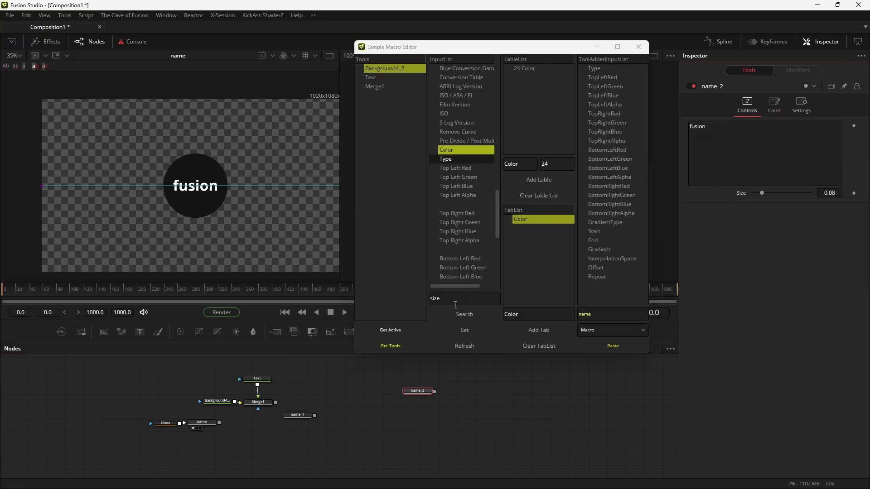
Step: Find the Text tool's Size input by searching for "size" and rename it "Name" on the Color tab
click(467, 314)
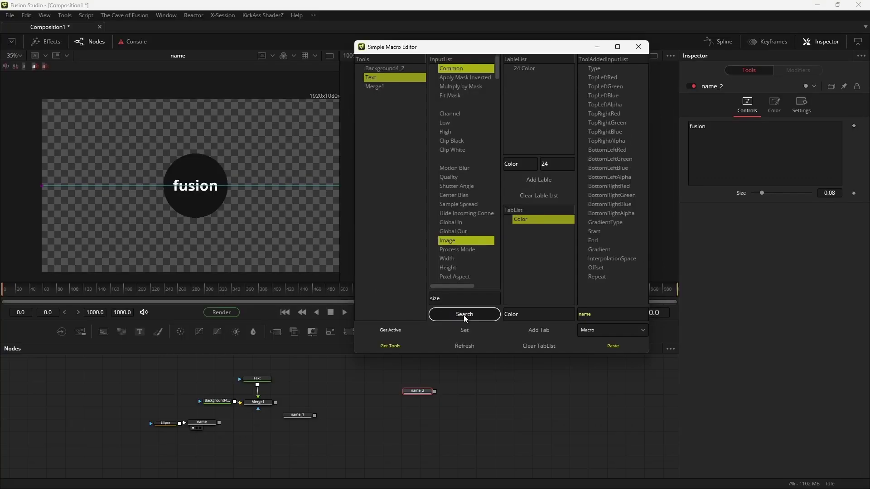
click(463, 315)
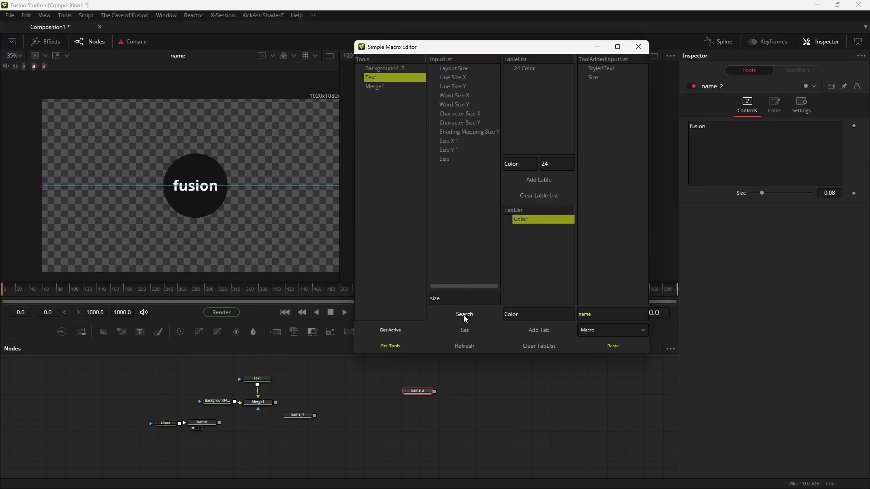
click(449, 159)
double_click(442, 298)
text(Nam)
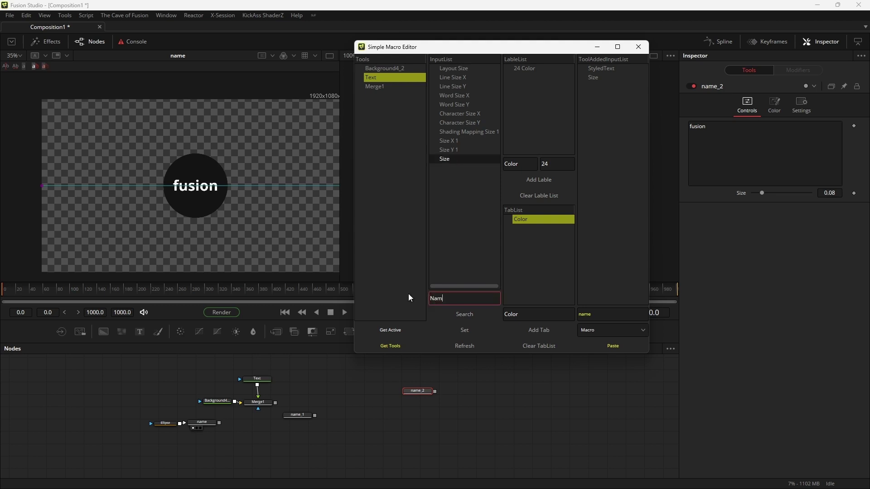
text(e)
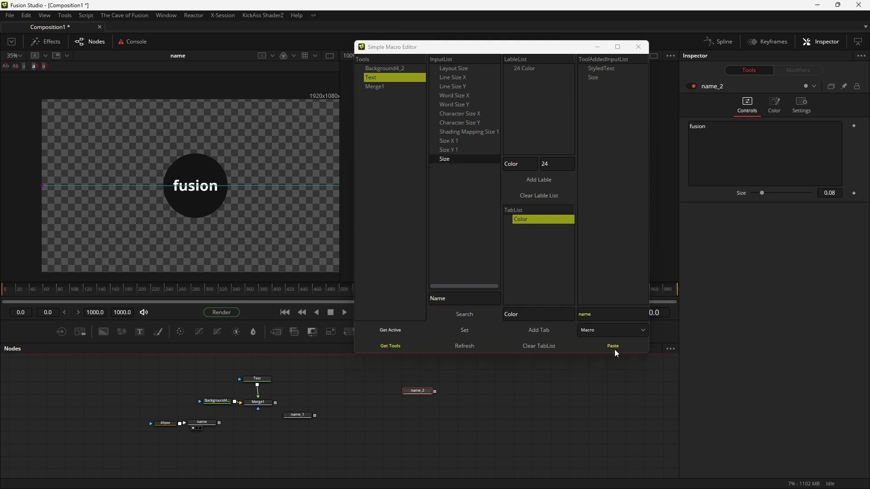
Step: Paste the updated macro into the node graph and display its Color page
click(613, 347)
click(424, 406)
click(774, 105)
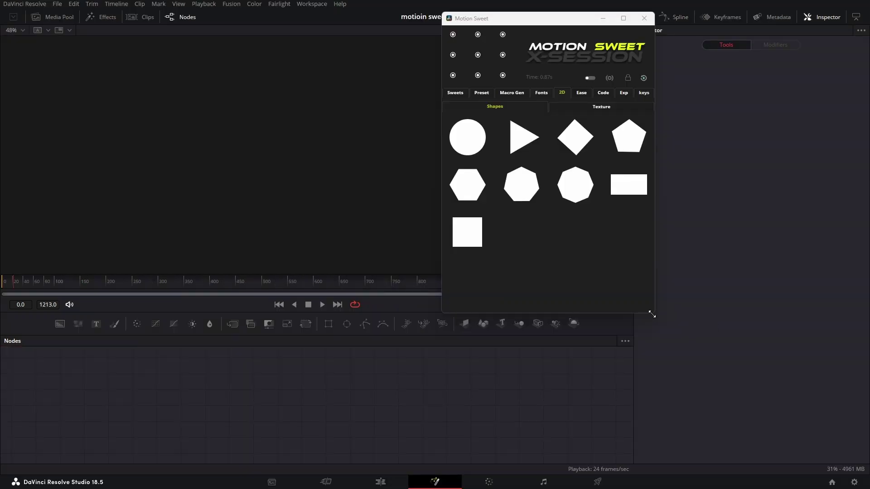
Step: In DaVinci Resolve, add a Motion Sweet circle shape, view it and resize it to about 0.435 in width and height
click(468, 137)
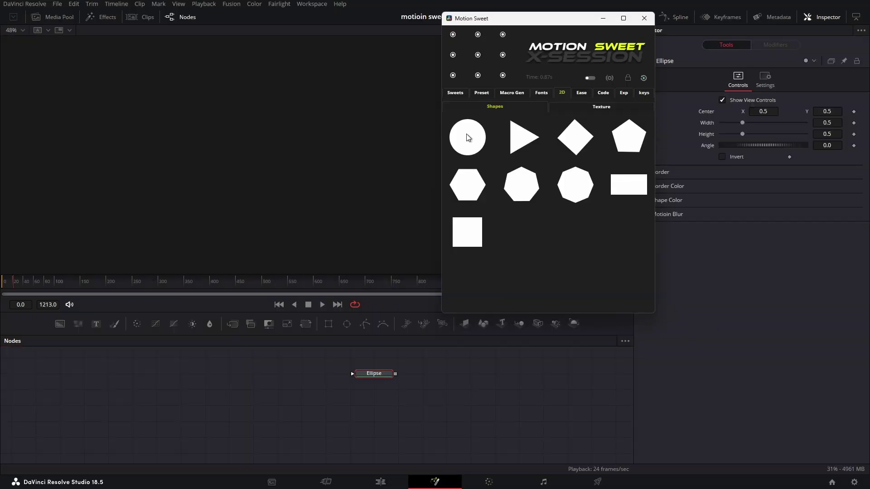
drag(370, 380, 245, 382)
key(1)
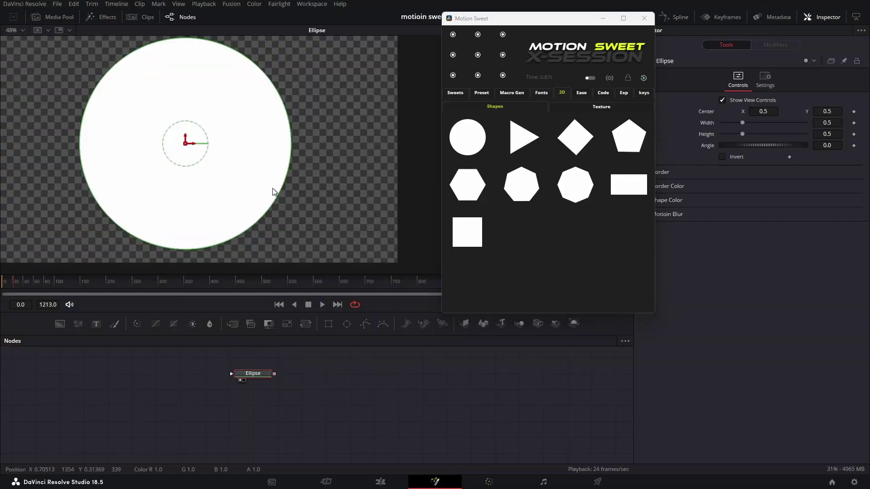
scroll(199, 175, down, 2)
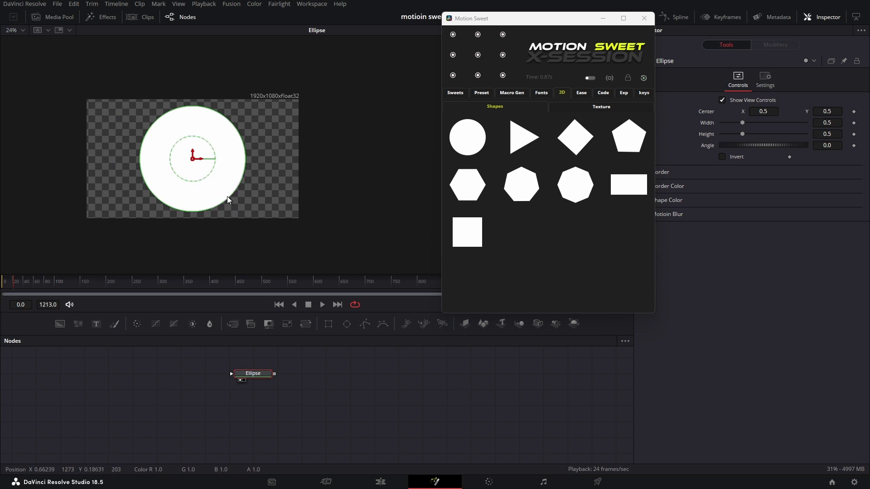
mouse_move(227, 197)
mouse_down()
mouse_move(222, 173)
mouse_move(239, 188)
mouse_up()
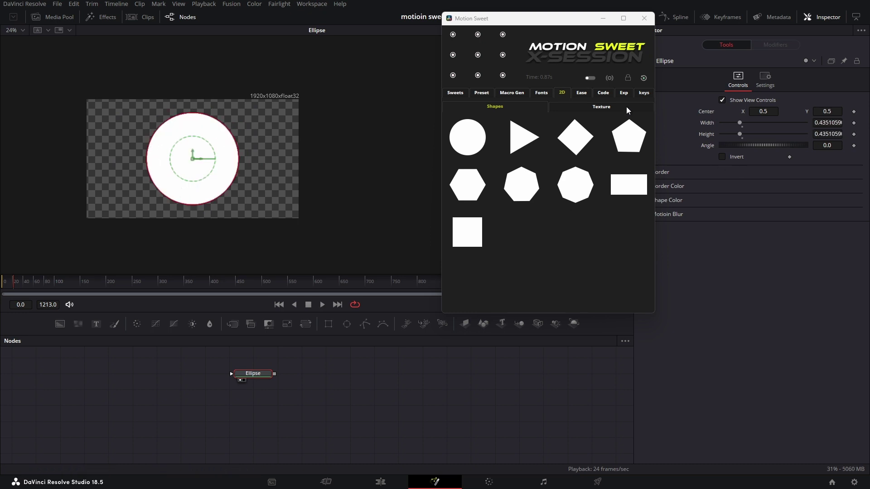
drag(573, 22, 555, 23)
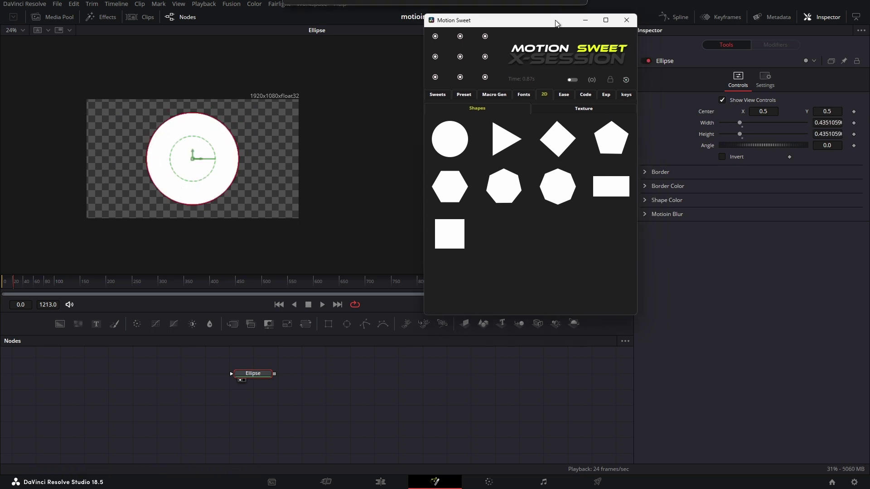
Step: Expand the ellipse's Border section, try it without the solid fill, set the border width to 0.026 and restore the fill
click(644, 173)
scroll(217, 134, up, 3)
click(725, 184)
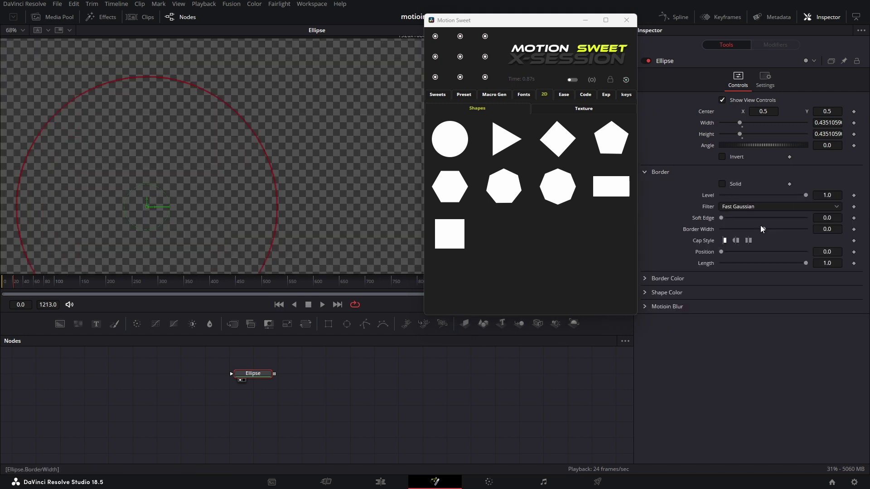
drag(763, 229, 769, 229)
click(730, 184)
Step: Set the ellipse's border color to bright green, checking it with the solid fill off and on
click(645, 267)
click(721, 291)
drag(788, 313, 832, 325)
click(722, 184)
click(722, 183)
click(644, 172)
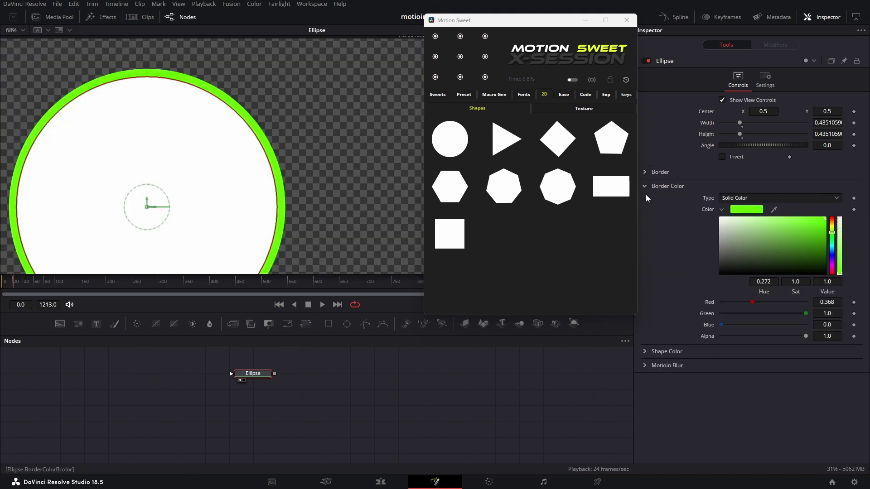
Step: Set the ellipse's shape color to a linear gradient running from black through red to white
click(644, 351)
click(721, 374)
click(780, 364)
click(743, 386)
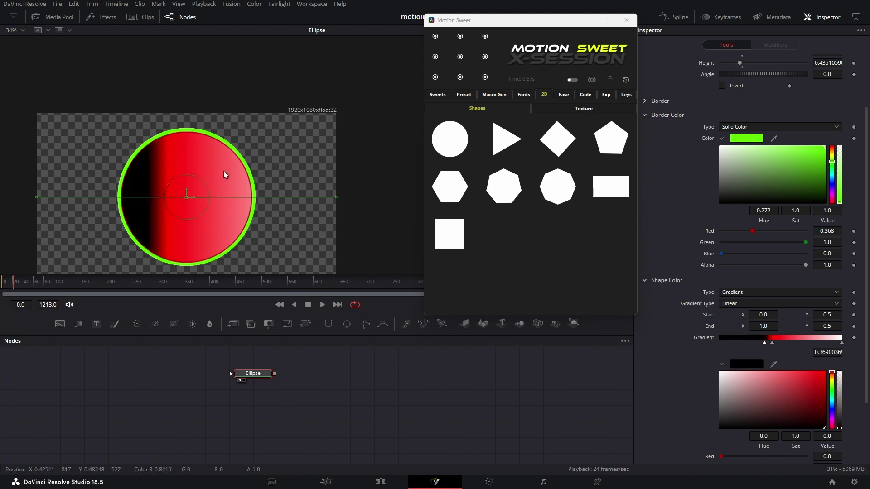
Step: Flatten the ellipse to a height of about 0.183 and rotate it to about 32 degrees
drag(215, 242, 203, 222)
mouse_move(203, 214)
mouse_down()
mouse_move(157, 165)
mouse_move(203, 215)
mouse_up()
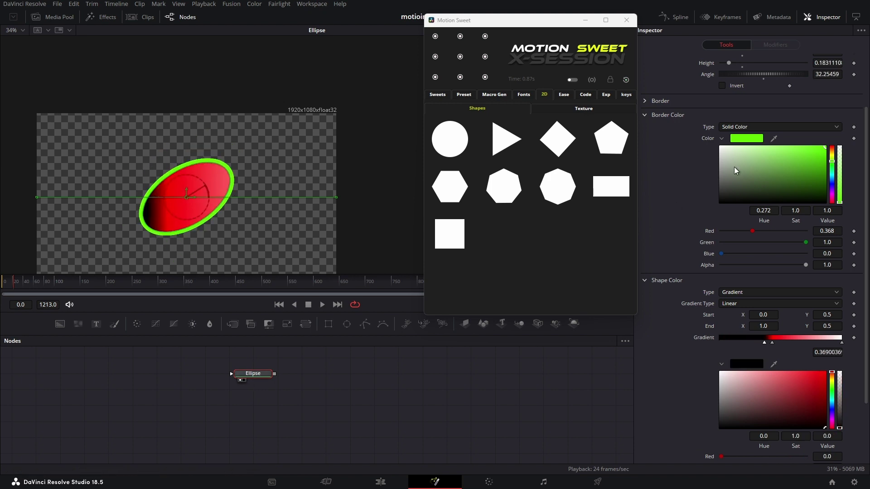
Step: Soften the ellipse's border to 0.0225, set its length to 0.695 and its position to 0.08
click(645, 101)
drag(721, 147, 755, 170)
drag(805, 181, 780, 182)
drag(755, 169, 727, 169)
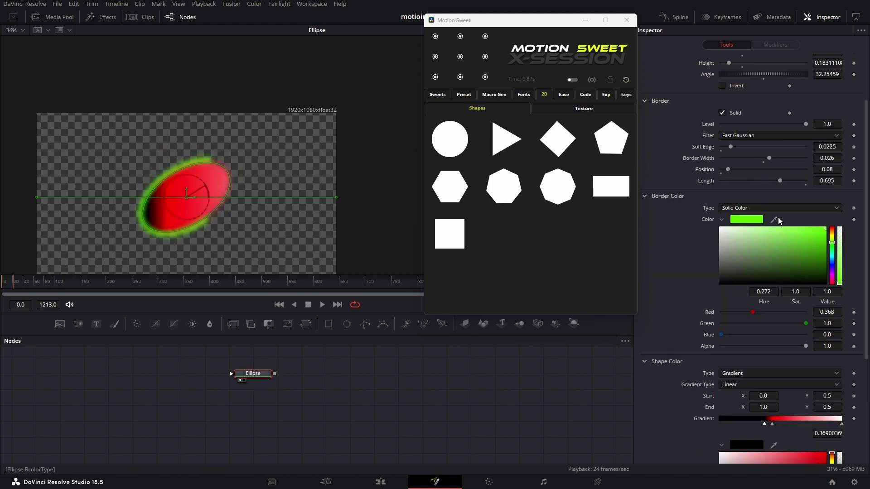
Step: Set the ellipse's center X to 0.398 and width to 0.492, and try inverting the shape
scroll(777, 219, down, 5)
scroll(745, 457, up, 6)
drag(764, 112, 735, 127)
click(737, 156)
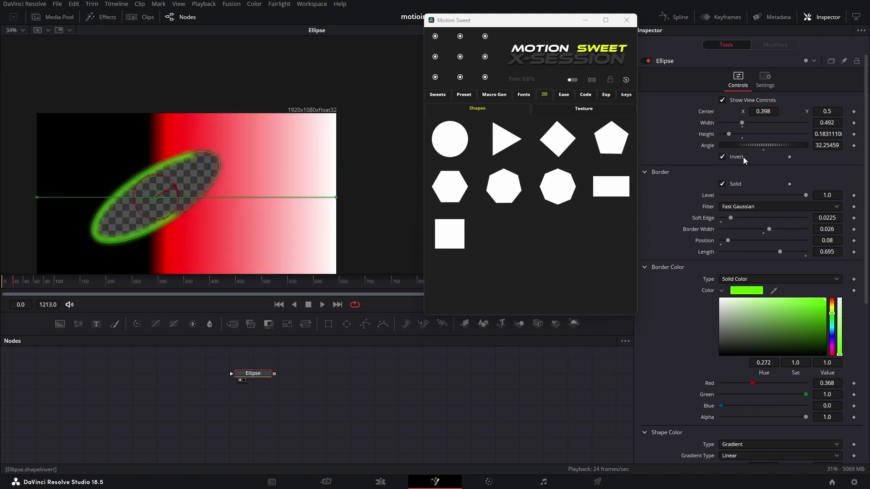
click(736, 156)
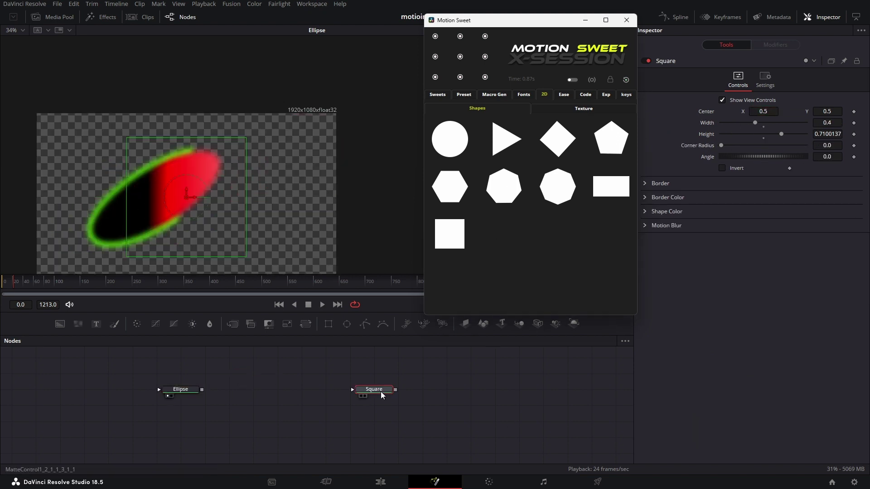
Step: Add and view a hexagon shape, then feed a square shape into it and resize the square in the viewer
click(361, 396)
click(449, 187)
click(232, 396)
drag(195, 390, 147, 390)
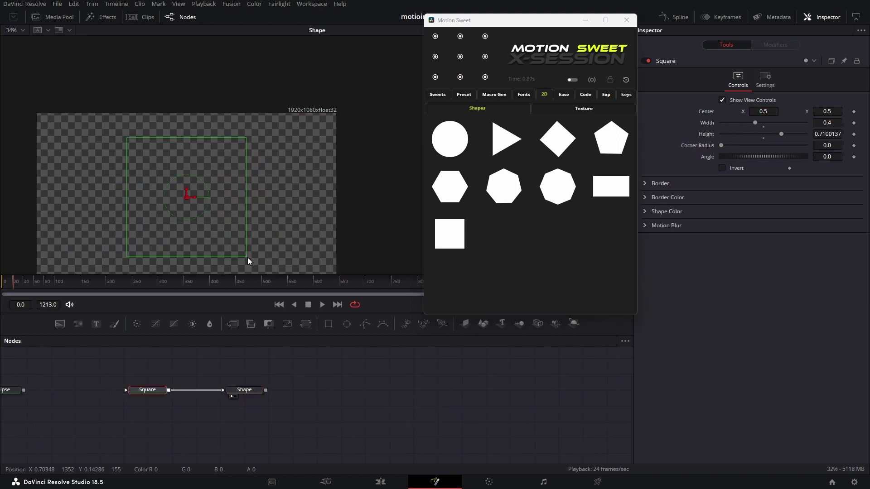
drag(247, 257, 237, 204)
Step: Disconnect the square from the hexagon and feed it bold Open Sans text "Fusion" at size 0.18 instead
click(210, 390)
click(243, 390)
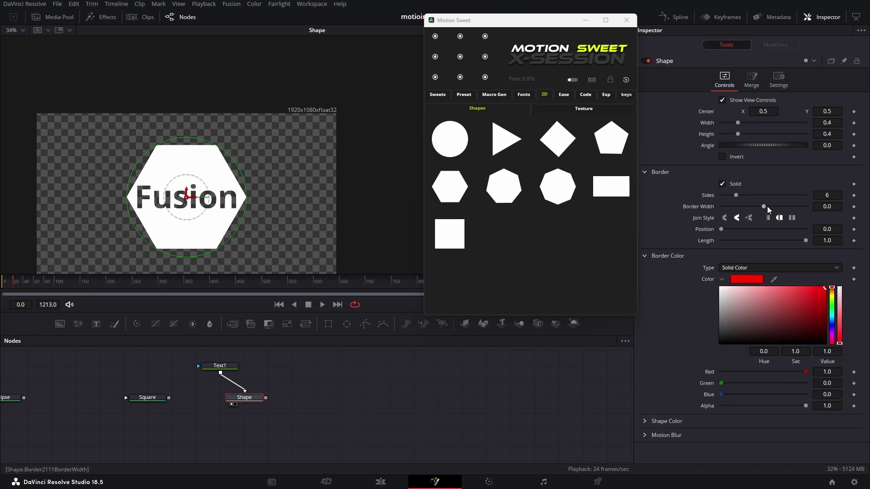
Step: Give the hexagon a red border 0.022 wide, rotate it and increase its number of sides
click(768, 207)
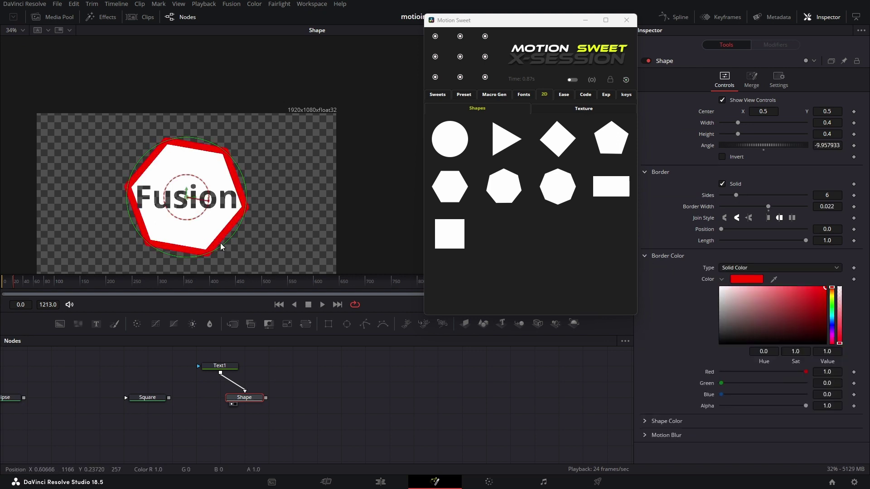
drag(144, 191, 202, 185)
mouse_move(736, 195)
mouse_down()
mouse_move(763, 194)
mouse_move(747, 192)
mouse_up()
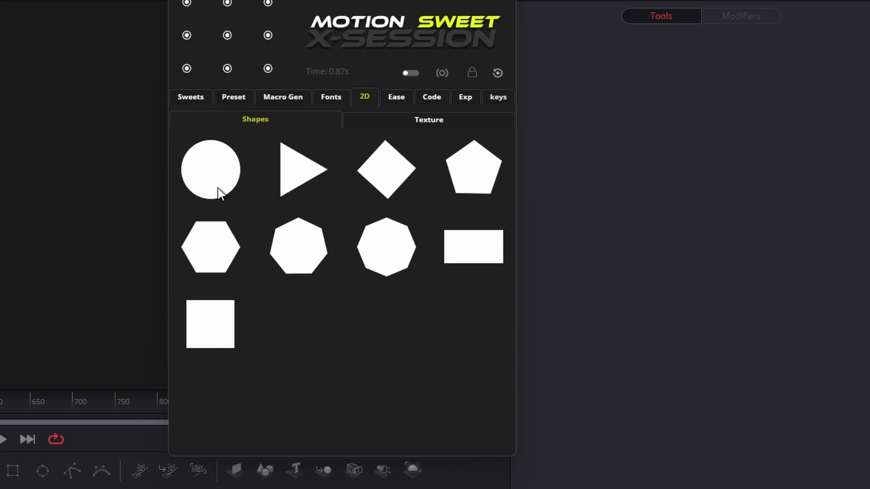
click(218, 192)
Step: Show Motion Sweet's 2D textures and move the white ellipse to a center of about X 0.295, Y 0.645
click(452, 116)
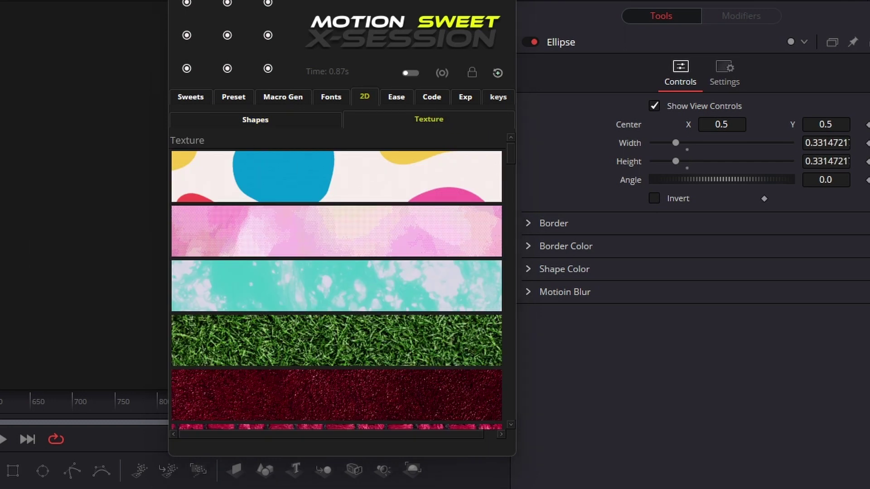
drag(190, 190, 146, 172)
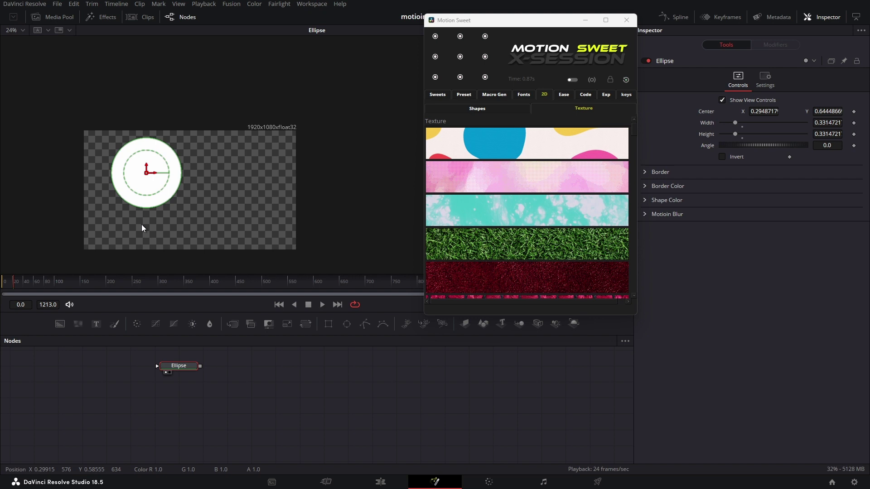
Step: Try the green grass and pink textures on the ellipse, then apply the teal and white texture
click(489, 245)
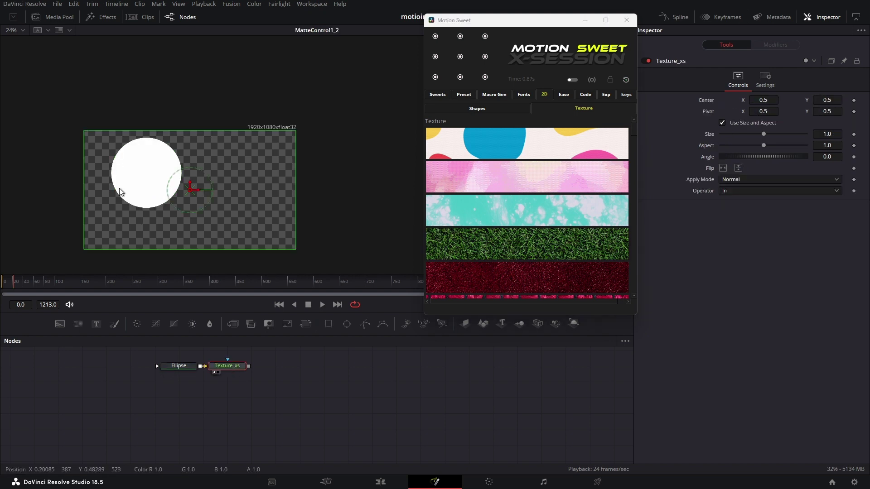
click(514, 180)
click(502, 207)
scroll(524, 219, down, 5)
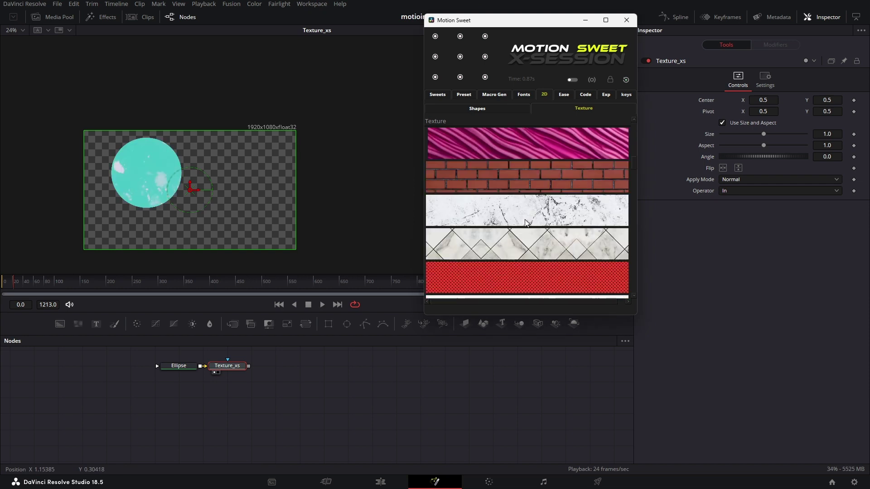
Step: Try the cracked white texture on the ellipse, then apply the red brick texture at size 0.44
click(515, 211)
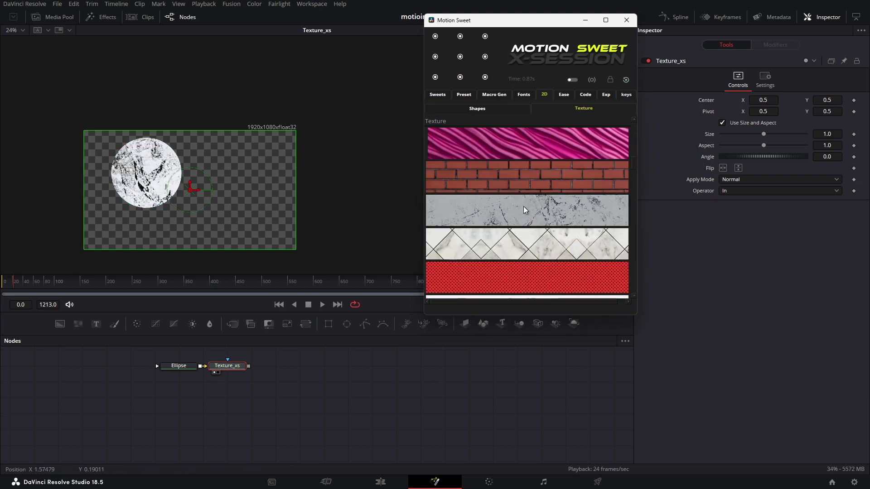
click(520, 182)
drag(763, 134, 740, 136)
Step: Add a Text node showing "FUSION" in a slanted block font and apply the pink wavy texture to it
click(308, 371)
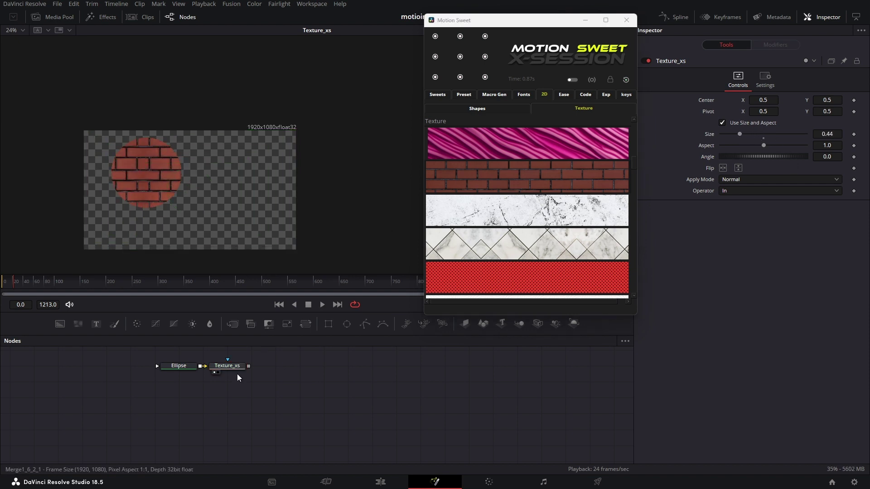
drag(96, 324, 186, 384)
key(1)
click(524, 95)
click(525, 121)
click(544, 94)
click(544, 145)
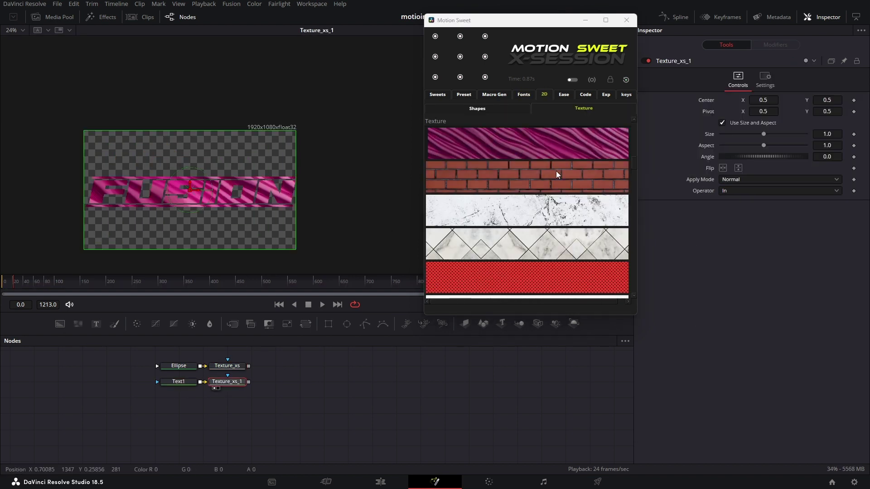
Step: Replace the text's pink texture with the white crumpled one and reduce the texture size
scroll(556, 181, down, 10)
click(561, 210)
drag(763, 135, 734, 136)
click(178, 381)
scroll(190, 181, up, 5)
click(185, 382)
scroll(254, 198, down, 3)
Step: Add a Background node below the text and try several textures from the library on it
drag(60, 325, 138, 412)
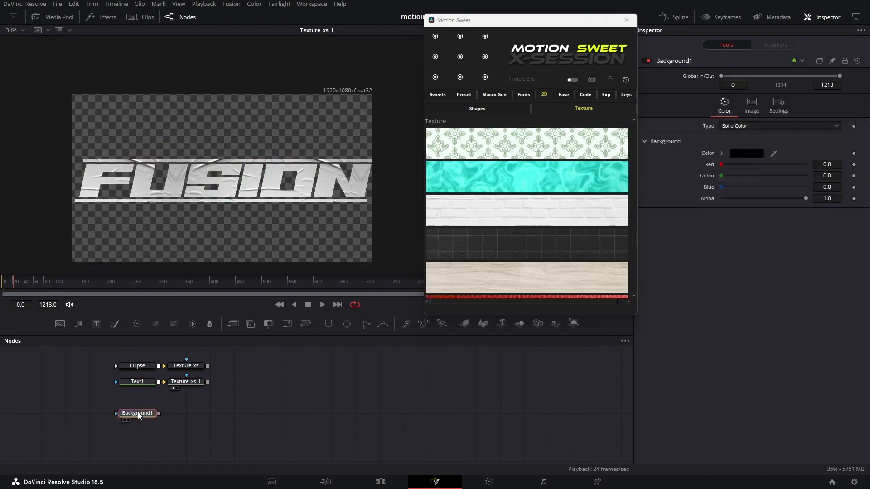
click(539, 209)
drag(207, 381, 207, 414)
click(185, 414)
scroll(539, 206, down, 10)
click(539, 205)
click(538, 207)
scroll(537, 181, down, 5)
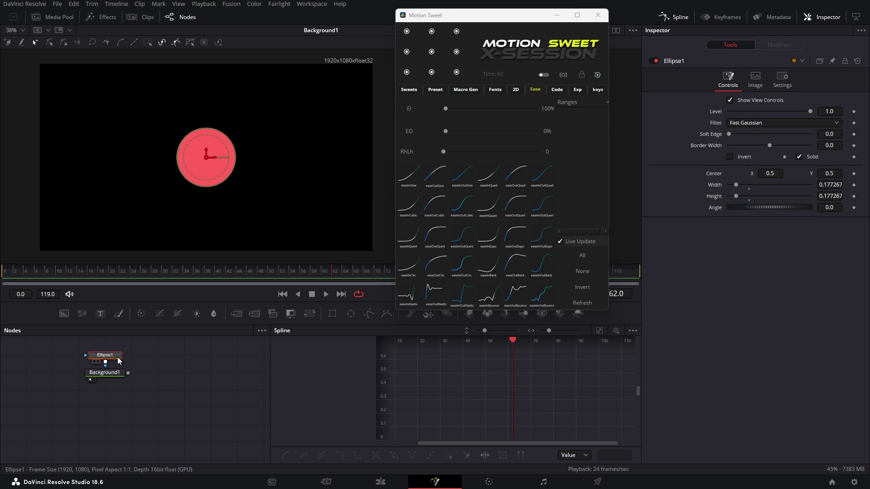
Step: Animate the red circle's center from Y 0.5 at frame 0 to about Y 0.166 at frame 18, and play it
click(2, 275)
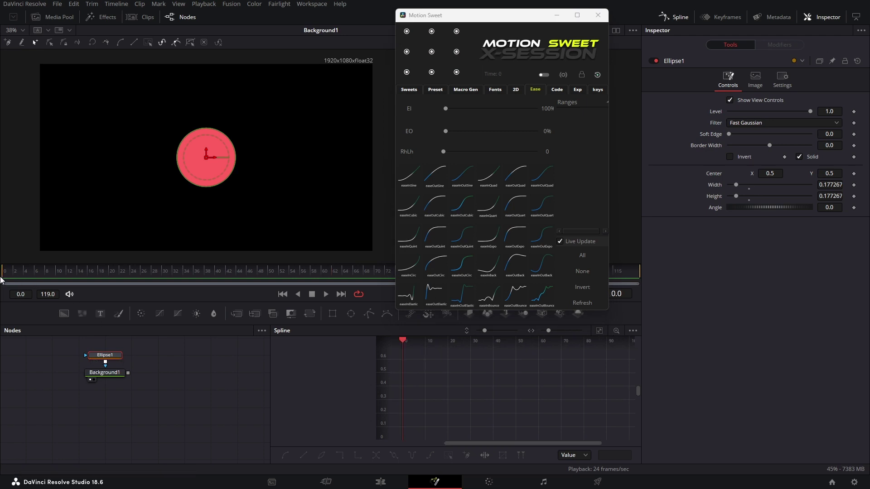
click(854, 174)
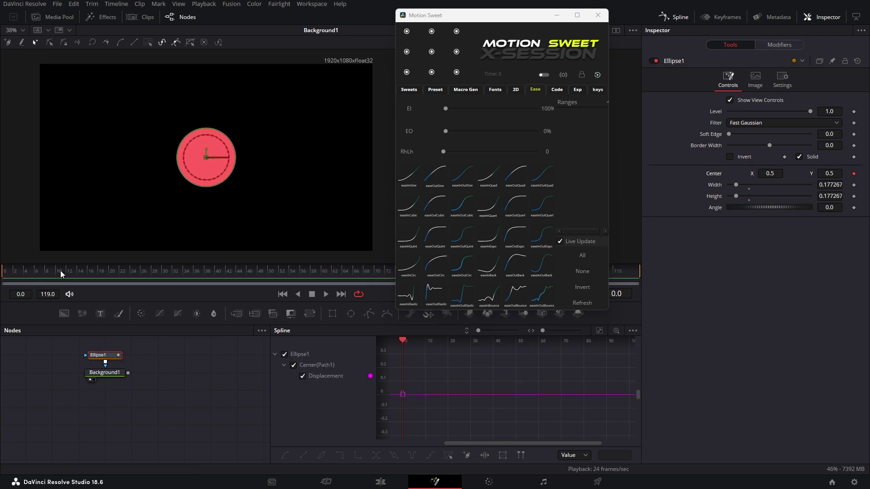
drag(60, 270, 102, 270)
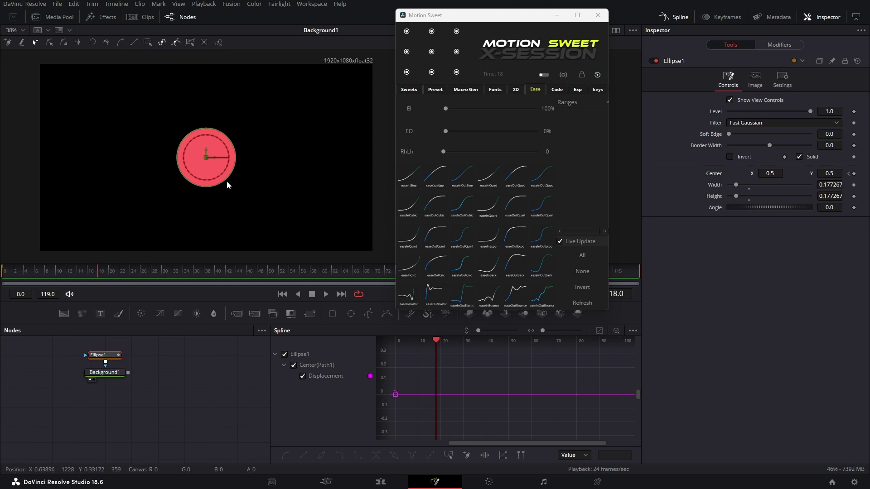
drag(206, 148, 209, 211)
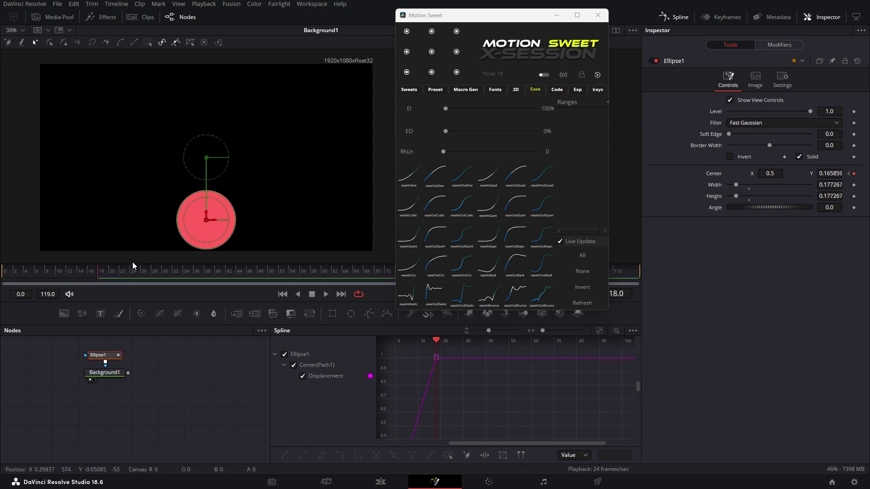
drag(87, 271, 1, 271)
key(space)
key(space)
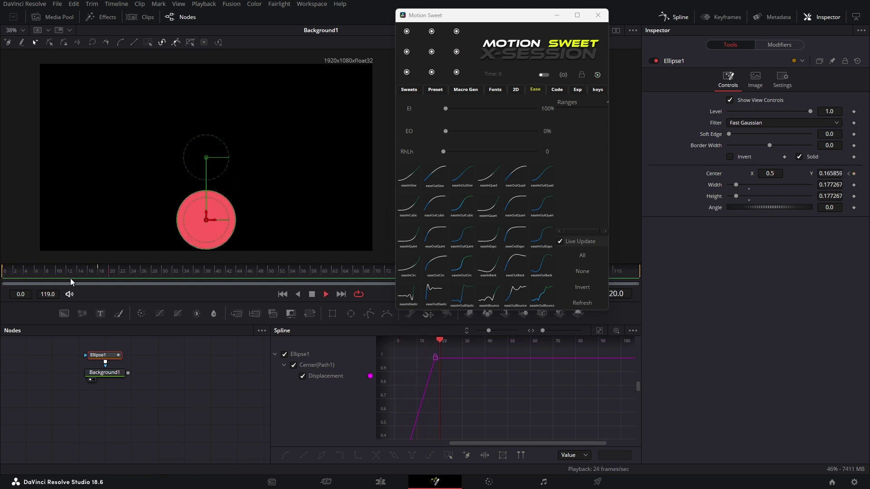
Step: Fit the displacement curve in the spline view, load its 0-18 range into Ease and try several easing curves
click(598, 331)
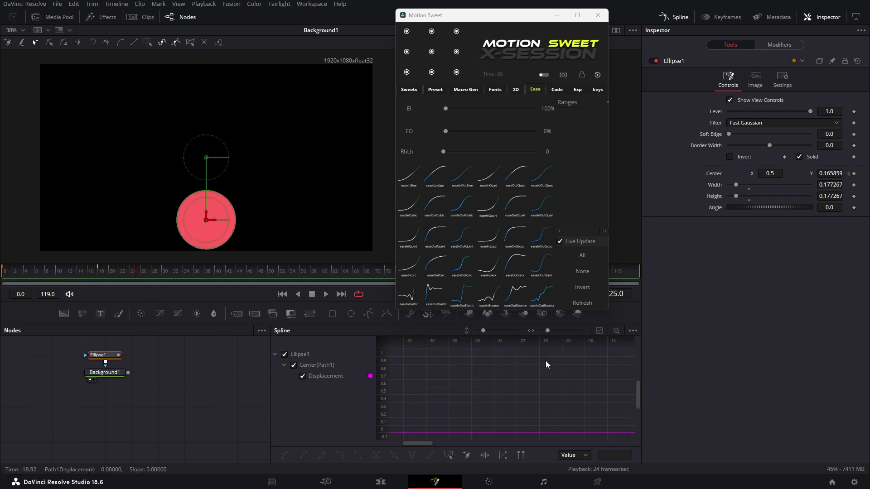
click(599, 331)
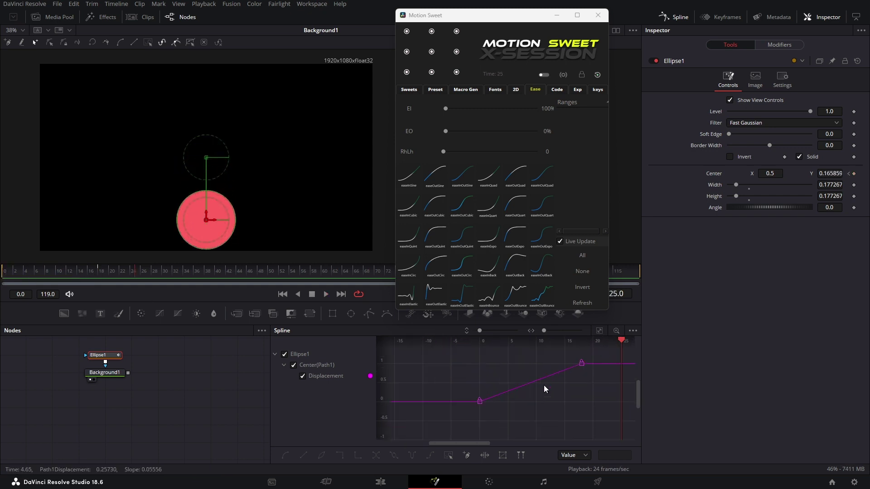
click(585, 303)
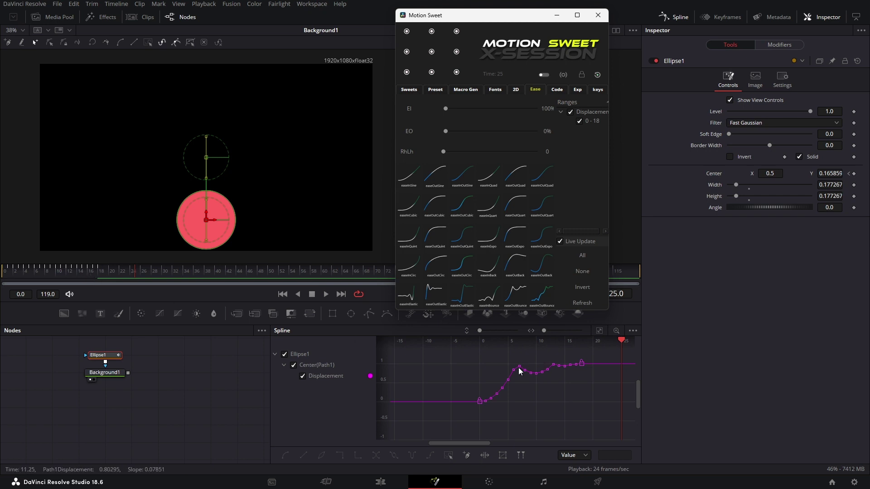
click(412, 175)
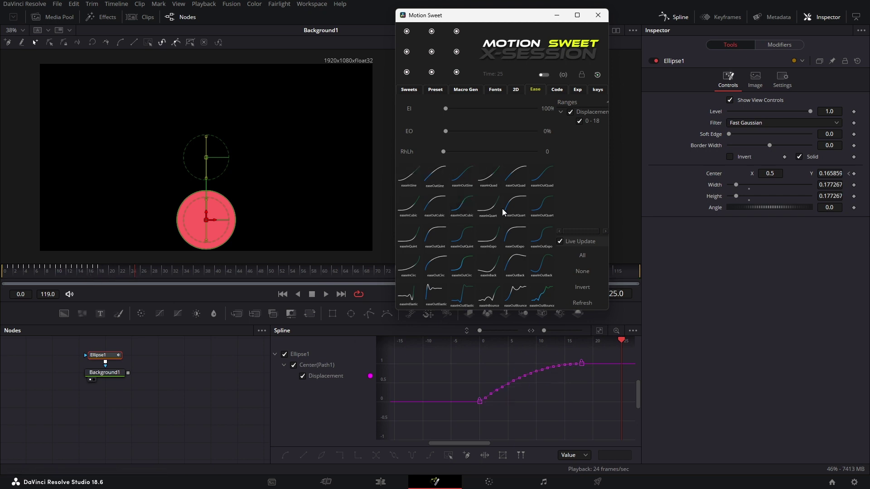
click(488, 265)
Step: Reselect the ellipse and refresh the Ease list of keyframe ranges
click(582, 303)
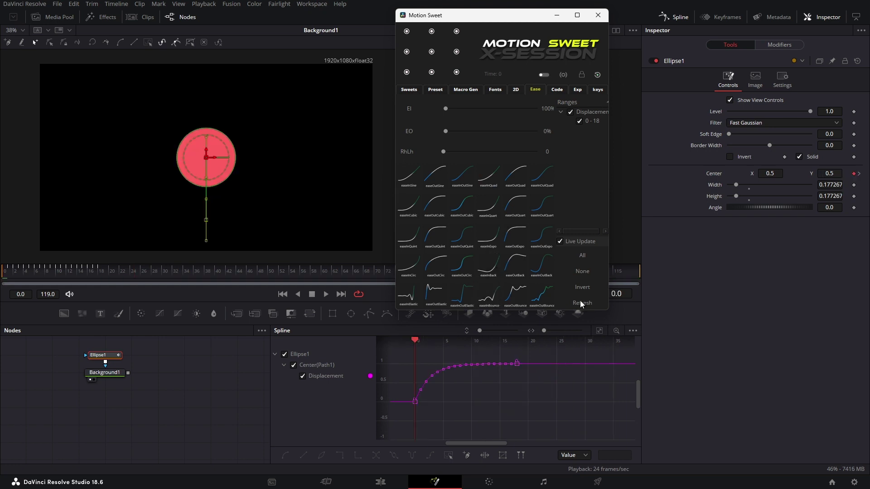
click(585, 306)
click(151, 359)
click(105, 355)
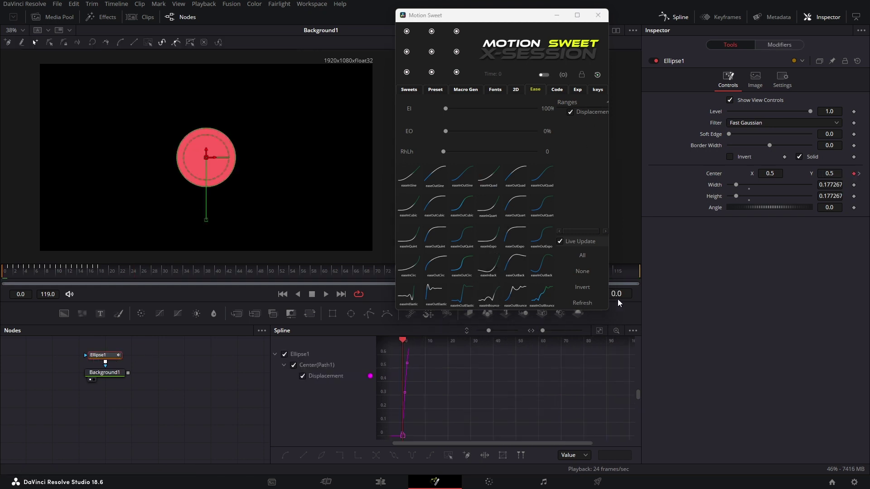
click(589, 302)
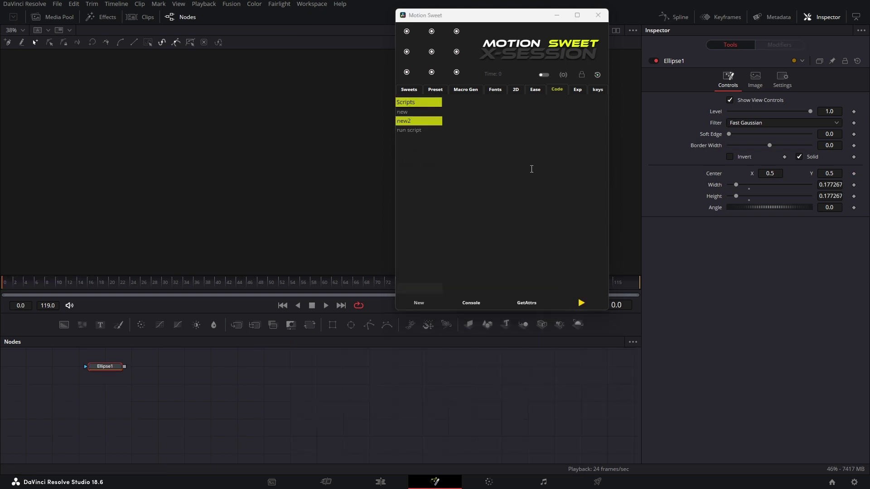
Step: Create a script named new3 containing print("ok")
click(493, 213)
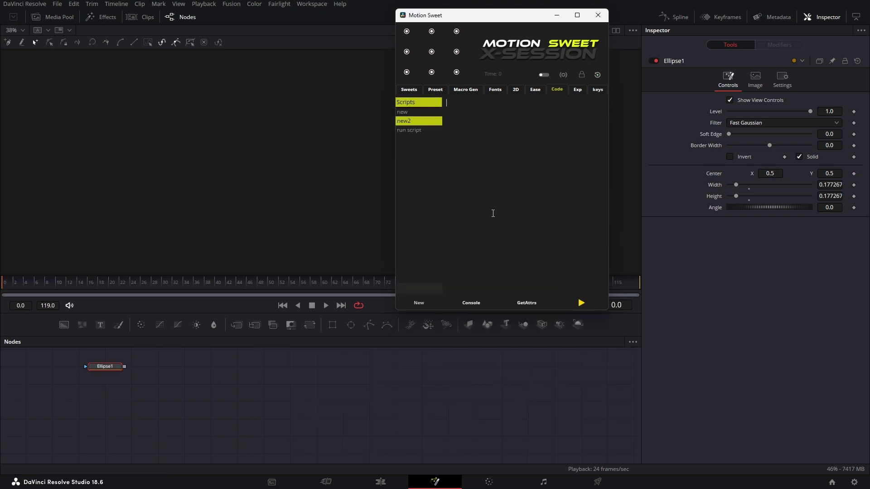
click(419, 286)
text(new3)
click(419, 303)
click(502, 140)
text(print("ok")
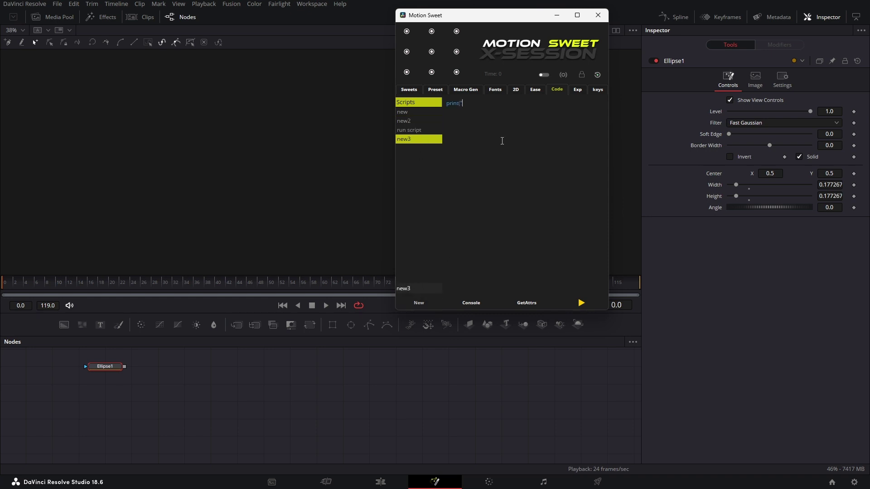
Step: Run the new3 script with a cleared console placed beside the script editor
click(580, 301)
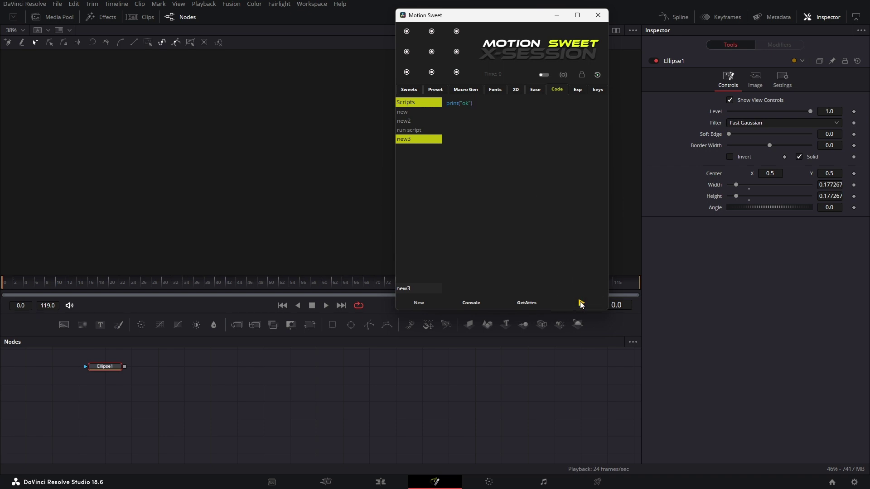
click(472, 302)
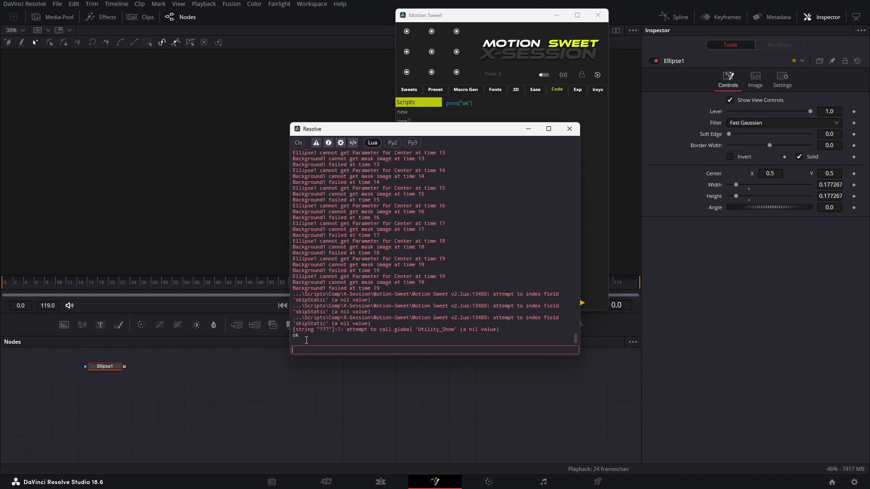
click(298, 142)
drag(351, 126, 120, 55)
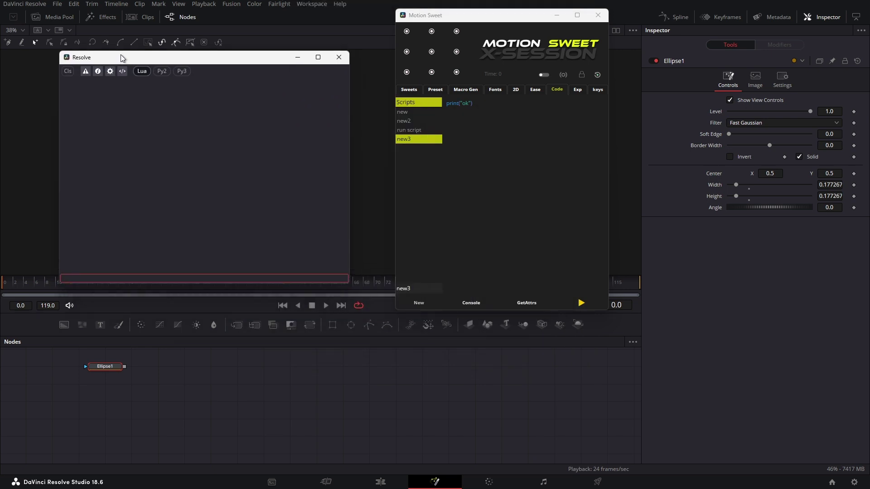
click(582, 303)
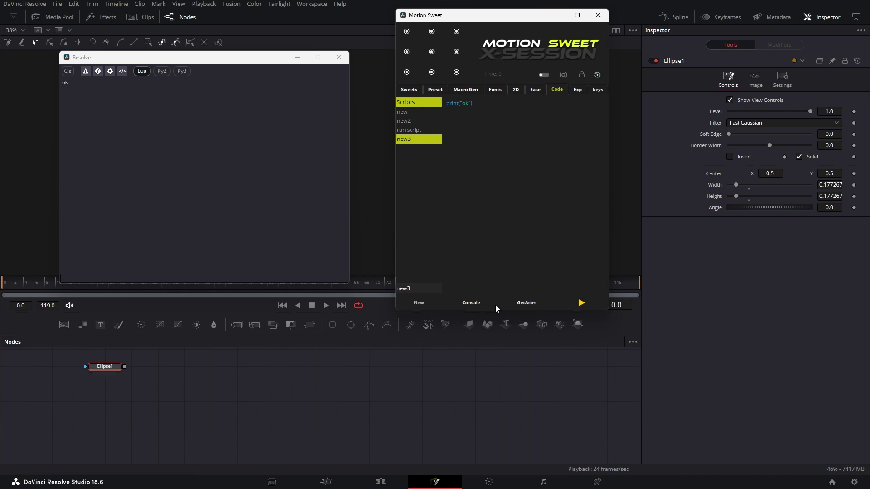
Step: Print the selected ellipse's attributes to the console, then browse the saved scripts and rerun new3
click(528, 303)
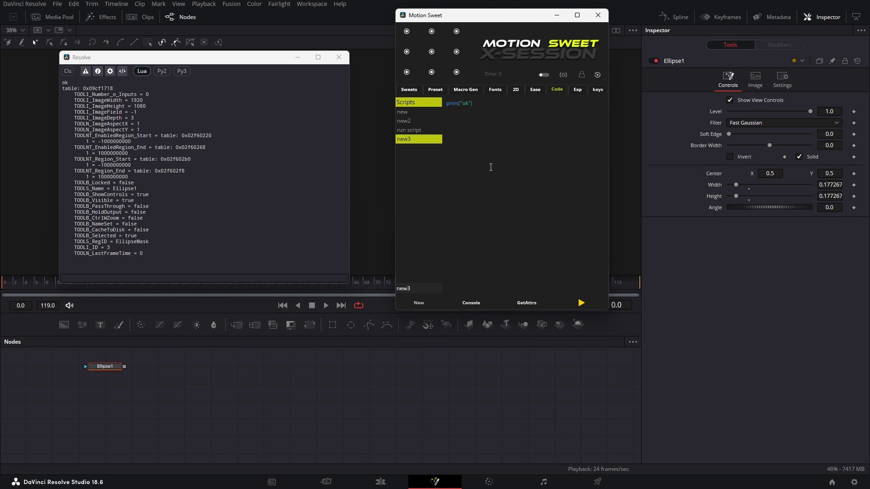
click(412, 129)
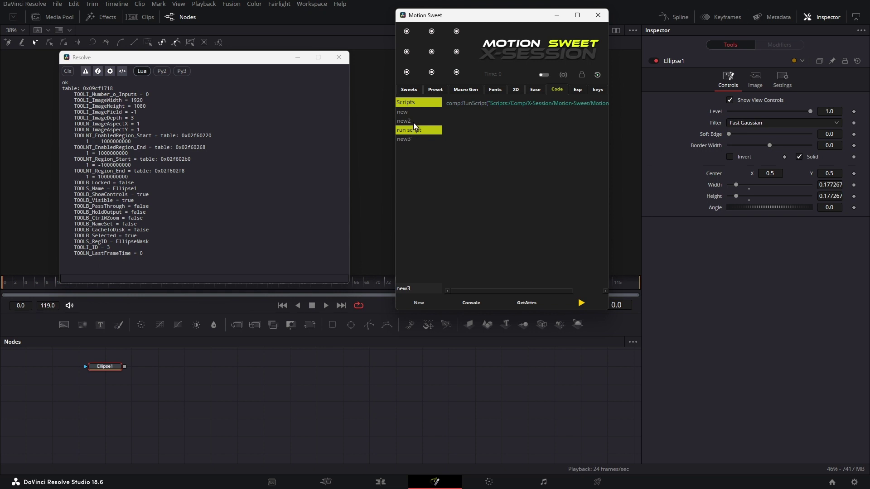
click(414, 122)
click(408, 138)
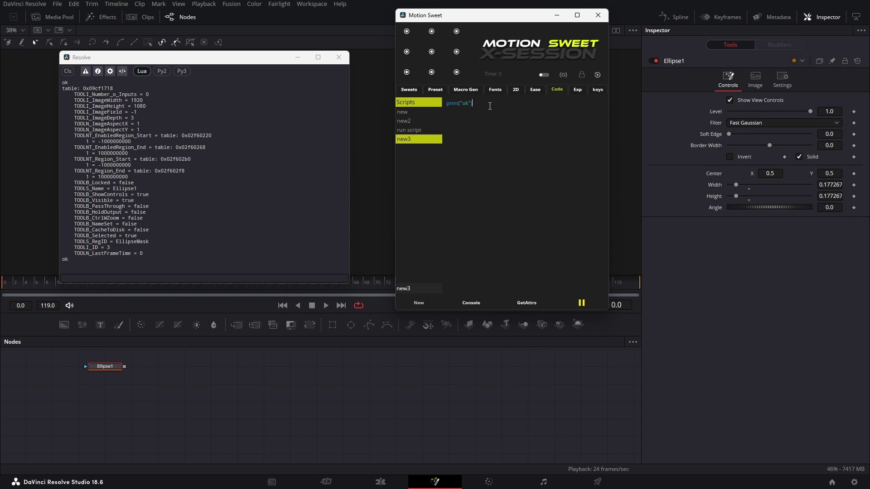
key(ctrl+Return)
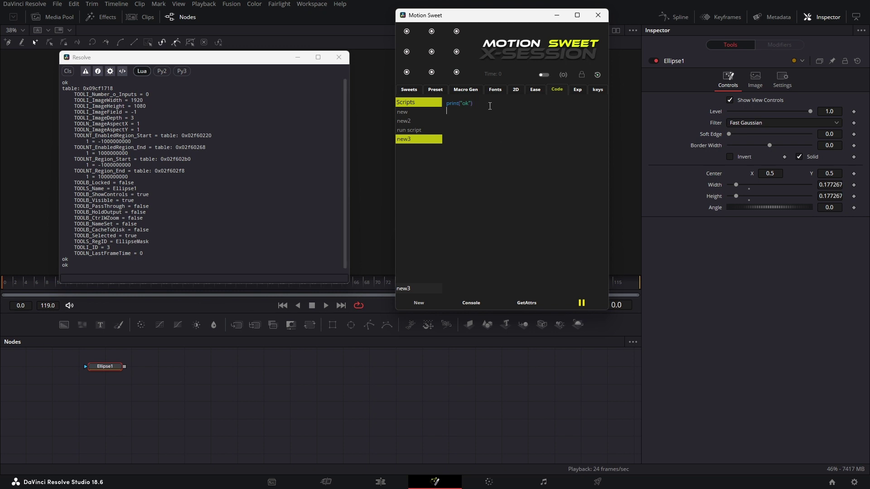
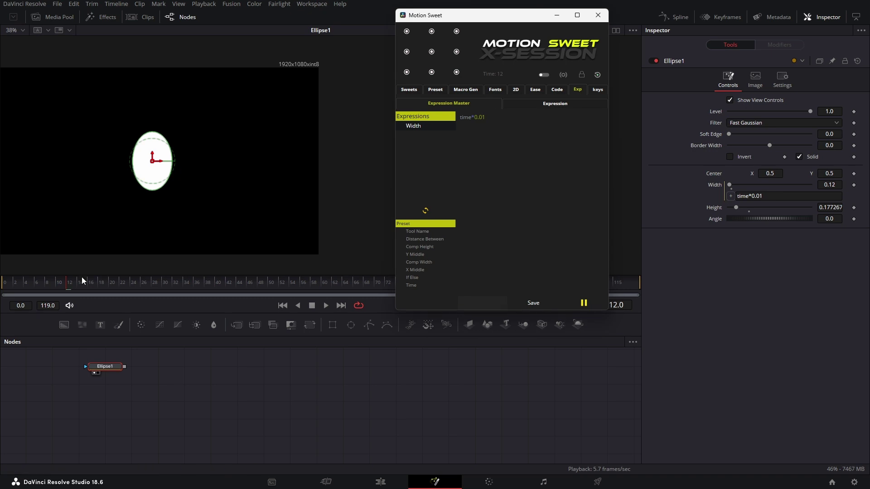
Step: Add a Text node and insert the Tool Name preset into the ellipse's Width expression for the text node, then for Ellipse1
click(100, 325)
click(426, 232)
click(123, 367)
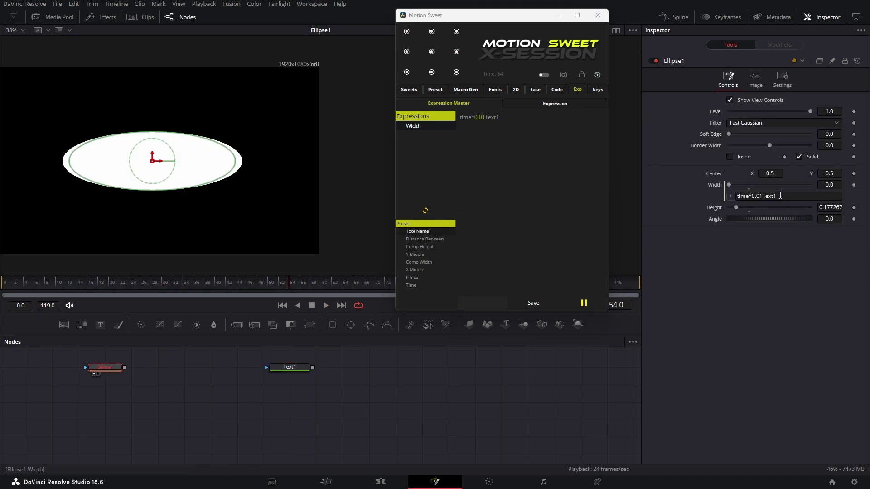
click(425, 232)
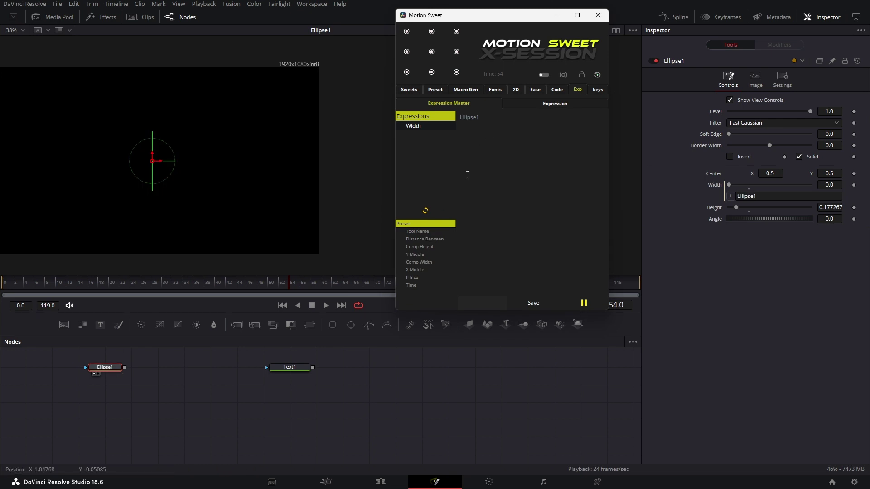
Step: Set the ellipse's Width expression to Text1.Size and raise the text's size to 0.3083 to test the link
click(292, 367)
click(427, 232)
click(494, 124)
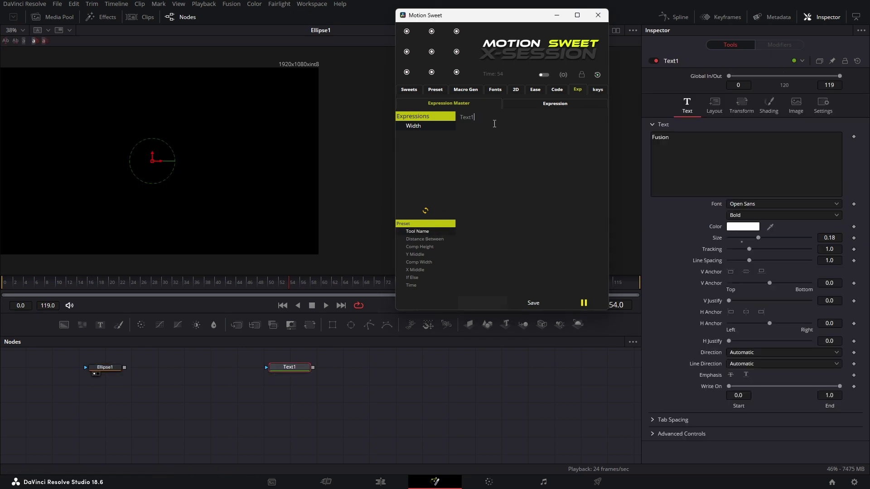
text(..Size)
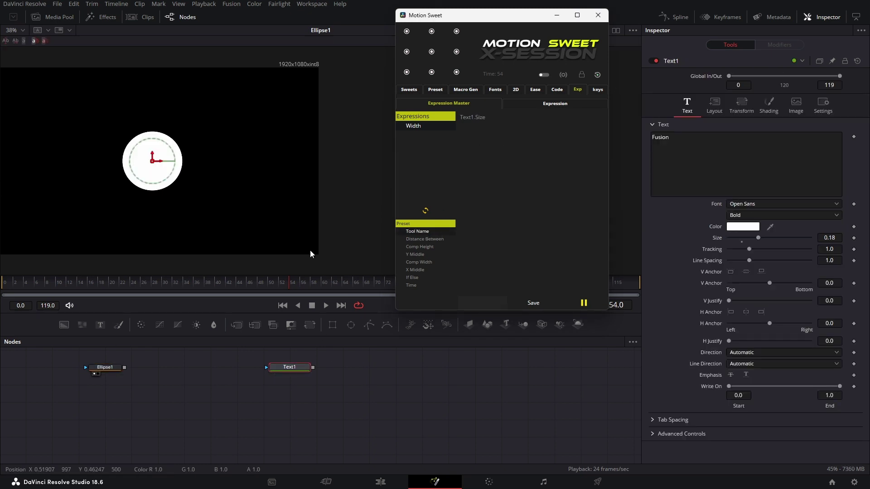
drag(759, 240, 780, 243)
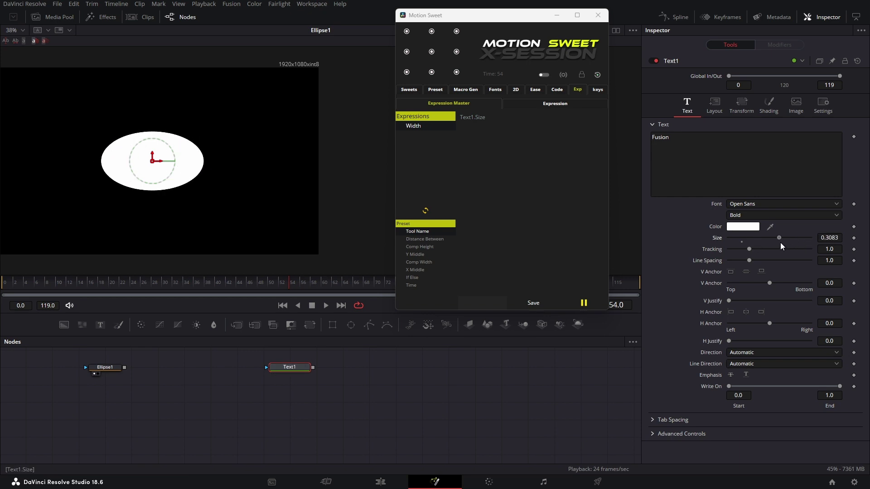
Step: Try the Comp Height, Y Middle, Comp Width and If Else presets on the Width expression, ending with the Time preset
click(429, 246)
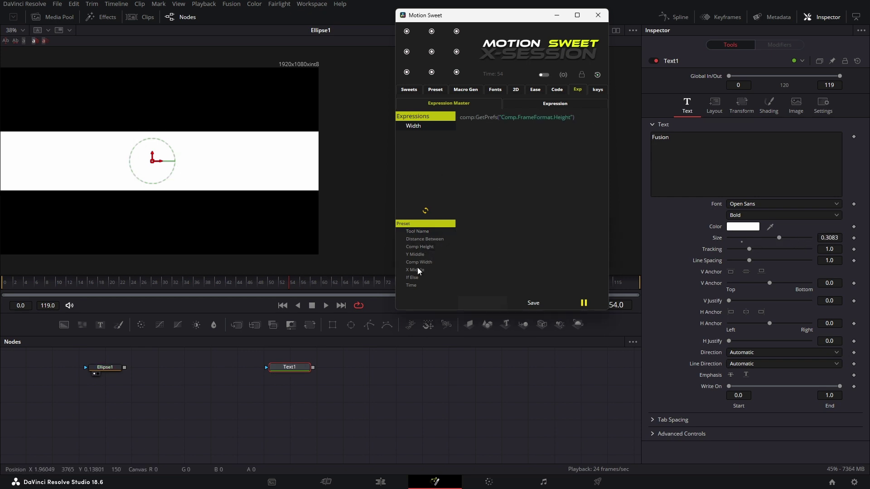
click(424, 254)
click(430, 264)
click(419, 276)
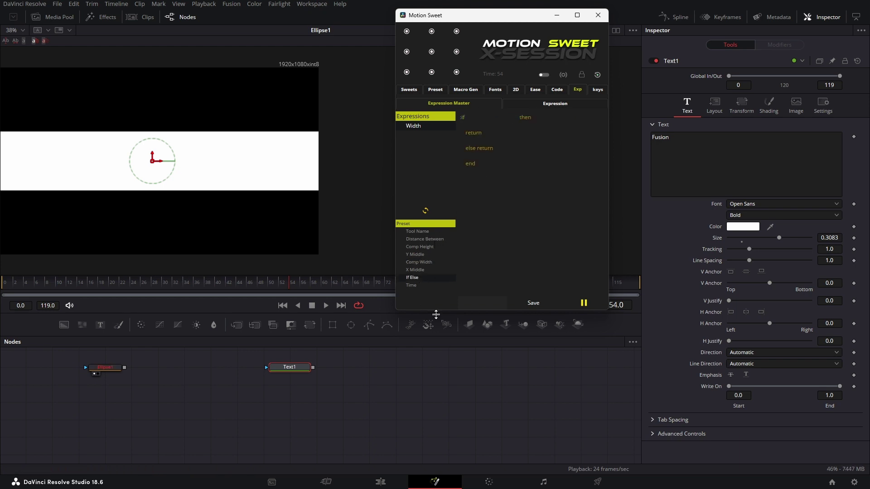
click(430, 286)
Step: Save the time expression under the name new
click(483, 299)
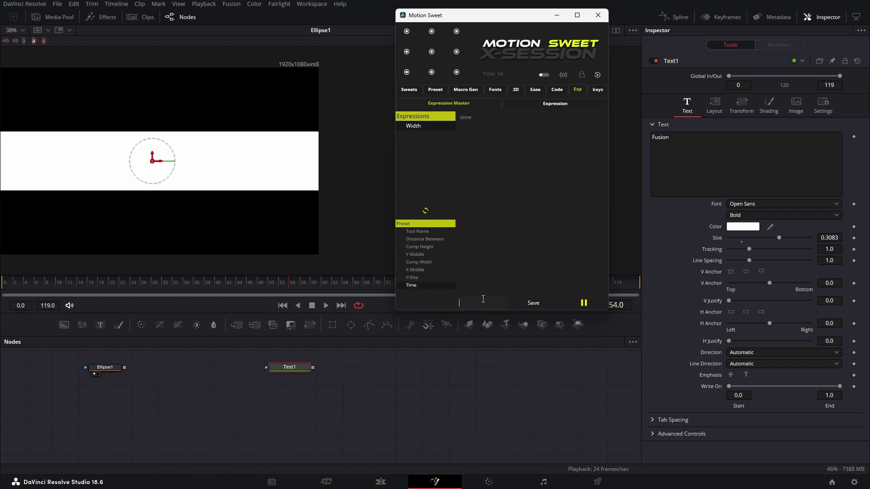
text(new)
click(544, 104)
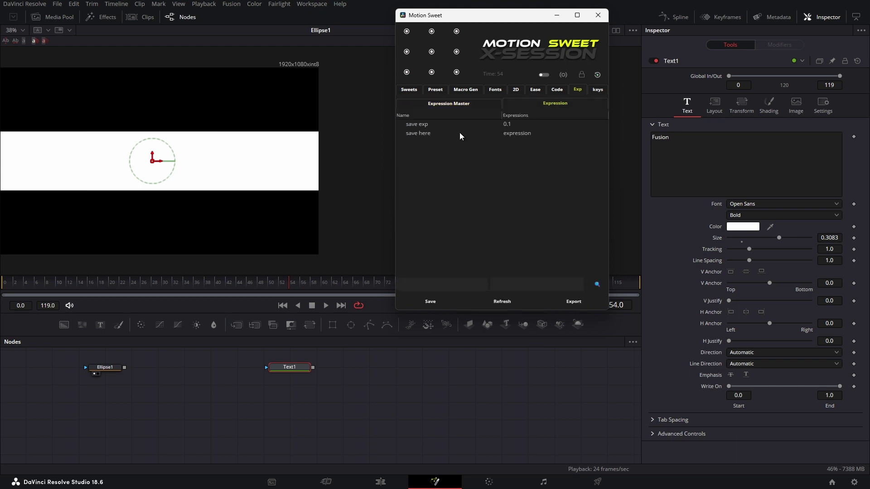
click(460, 105)
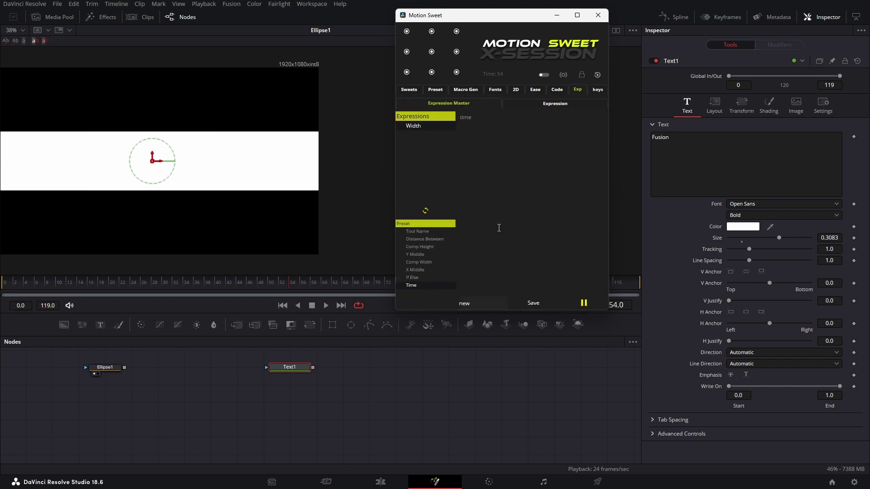
click(540, 303)
Step: Save another entry named new2 with the content expression in the saved expressions list, then return to Expression Master
click(552, 105)
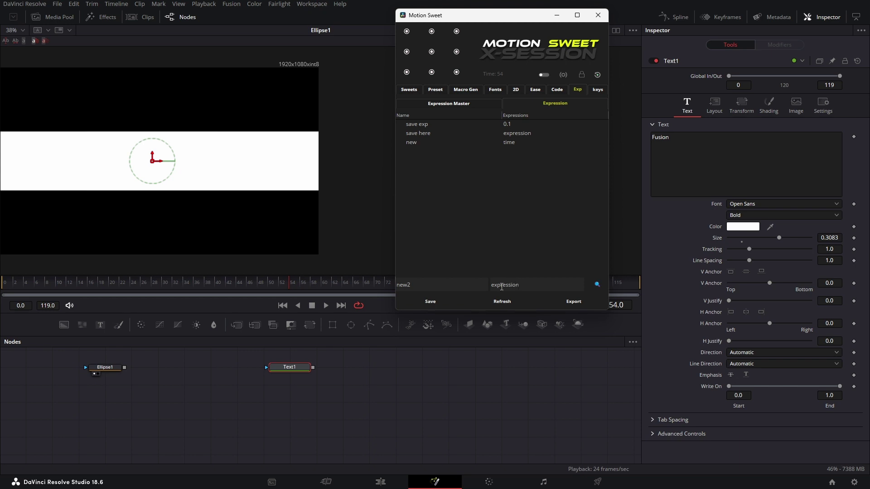
click(430, 300)
click(464, 105)
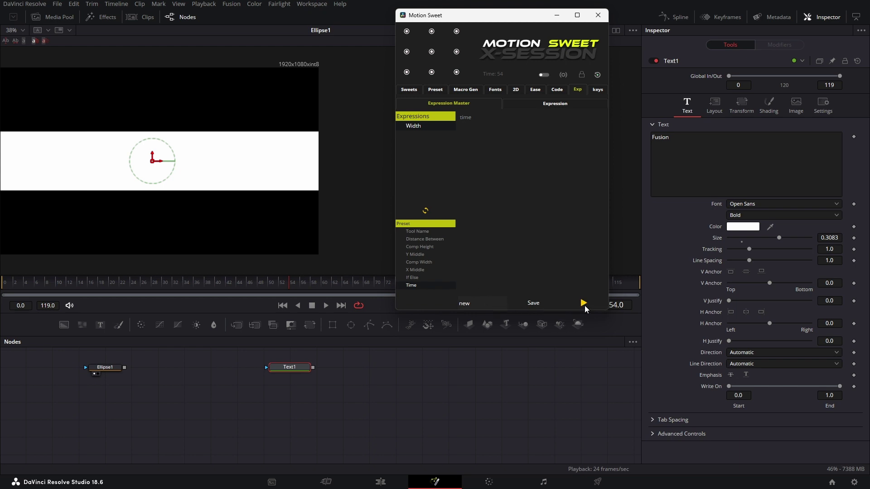
Step: Append the test text sdfsd to the ellipse's Width expression, resume live updating, and restore the expression to time
click(105, 369)
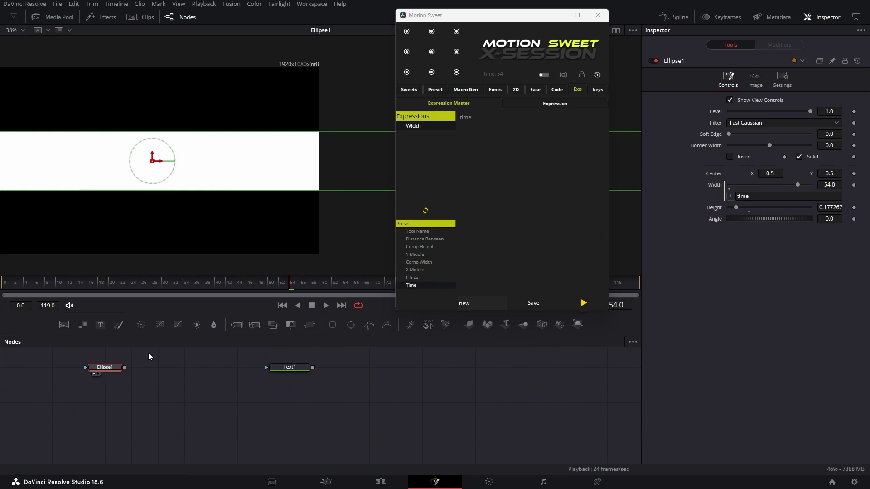
click(534, 186)
text(sdfsd)
click(584, 303)
key(BackSpace)
key(BackSpace)
key(BackSpace)
key(BackSpace)
key(BackSpace)
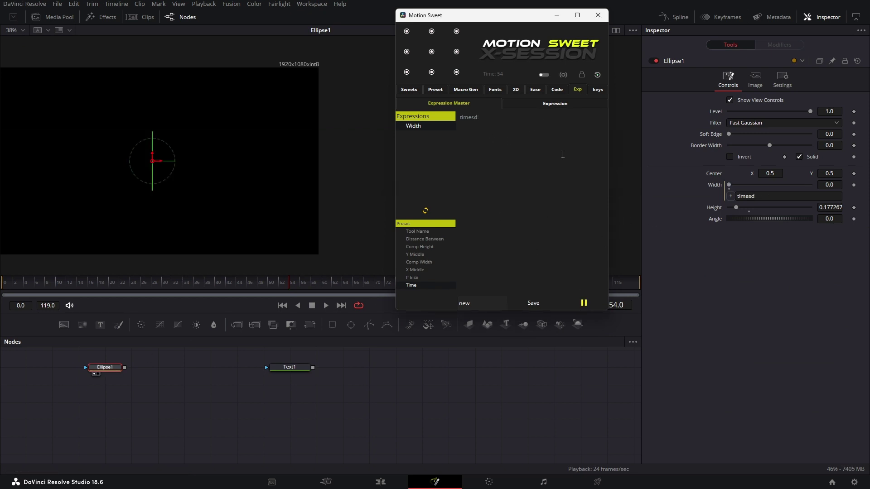
click(102, 366)
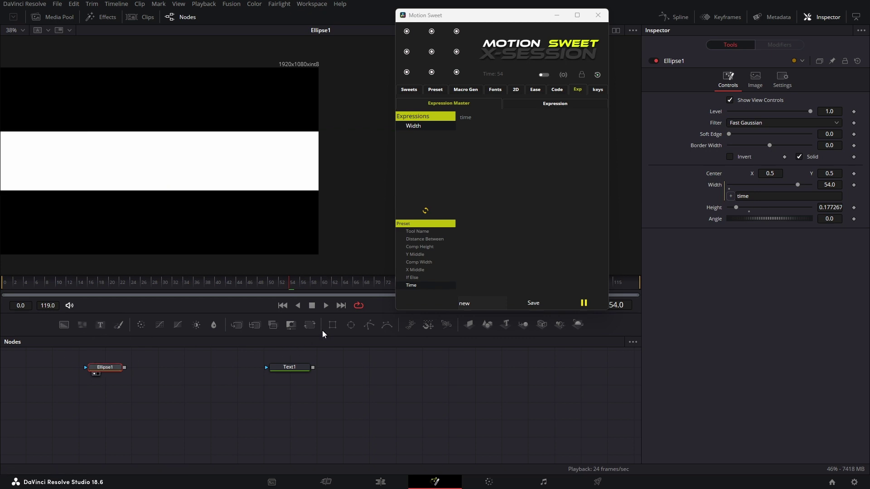
Step: Add a chain of four connected ellipse nodes below Ellipse1 and inspect the controls of the first two
drag(351, 321, 104, 401)
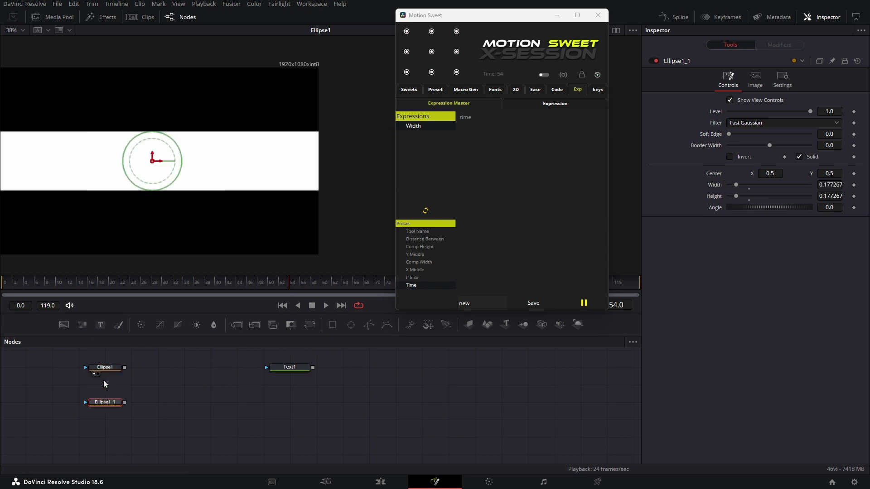
click(350, 325)
click(350, 325)
click(350, 325)
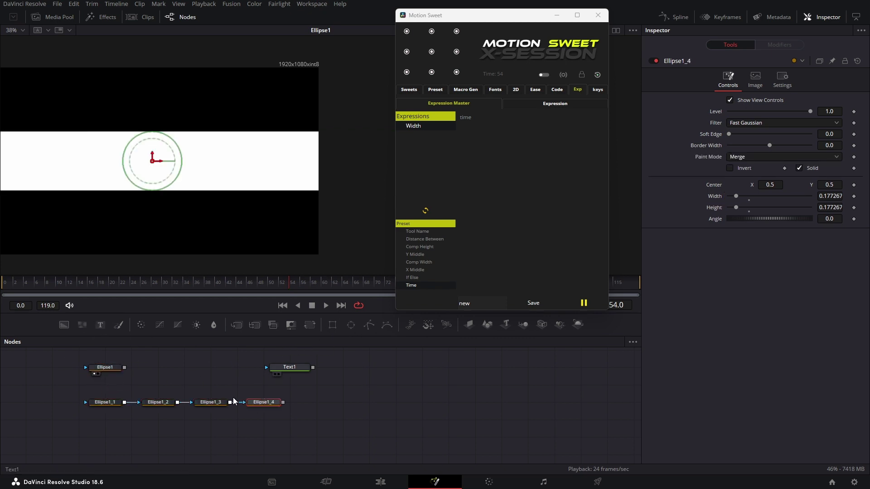
click(104, 402)
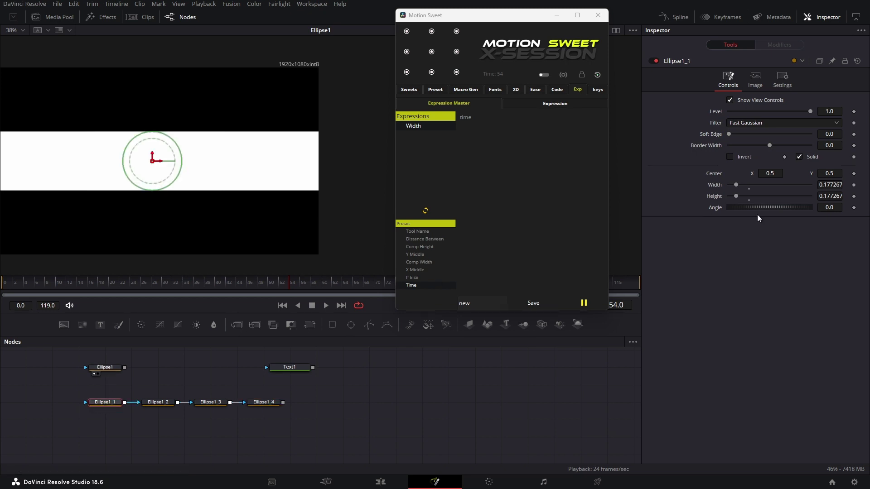
click(161, 402)
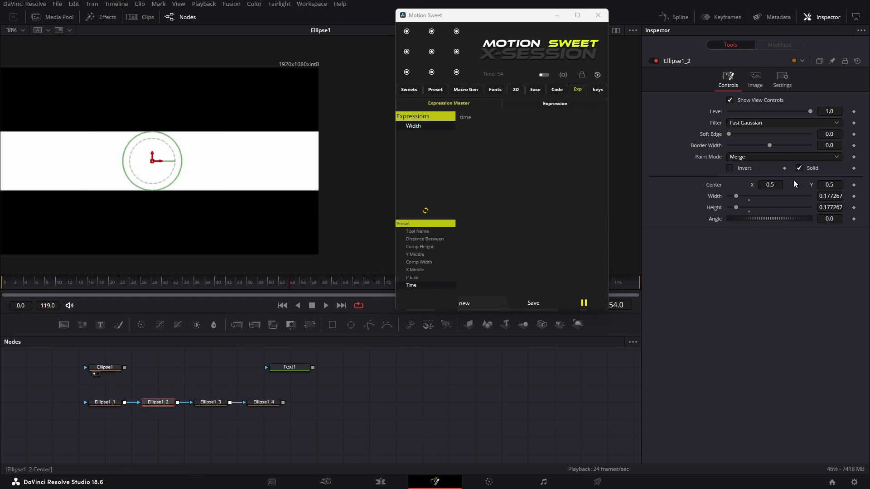
Step: Set Ellipse1's Width expression to time*0.01
click(105, 368)
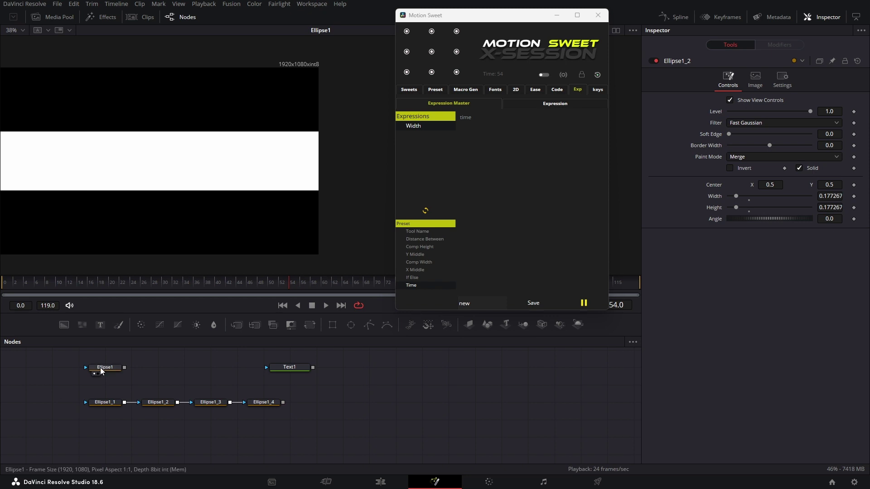
click(500, 163)
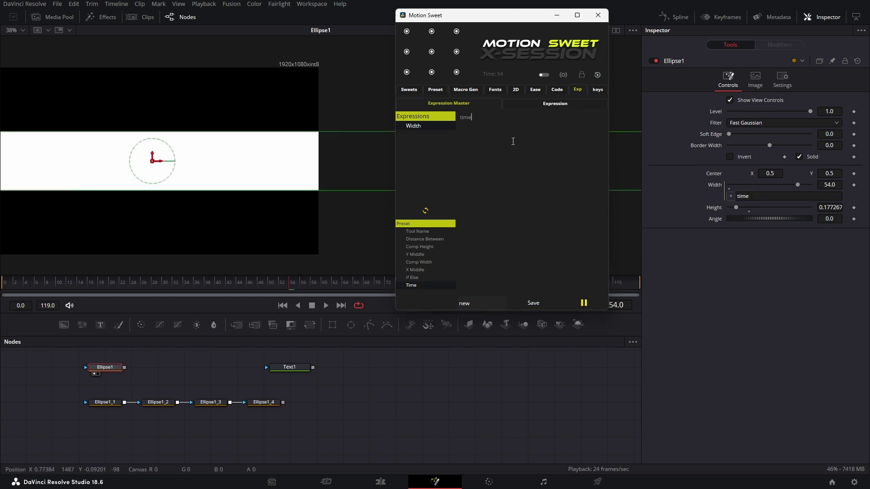
text(*0.)
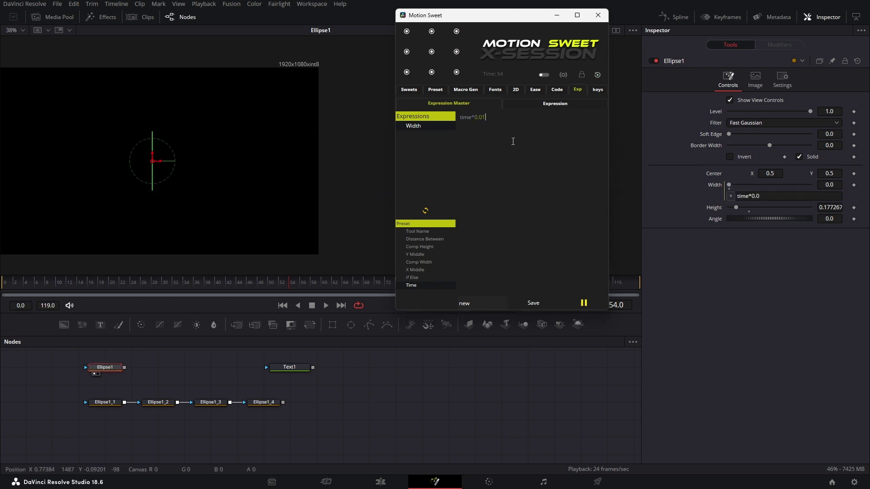
text(01)
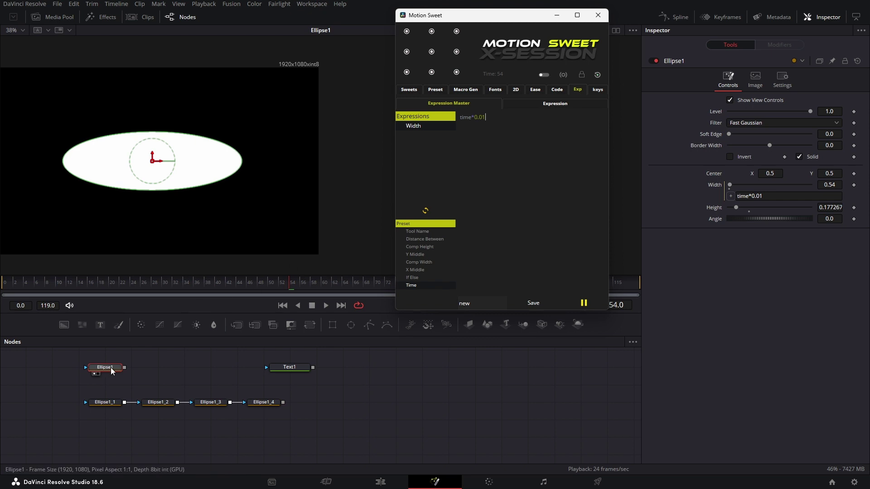
Step: Apply Ellipse1's Width expression to the four chained ellipses and check the Width of each one
drag(62, 390, 304, 411)
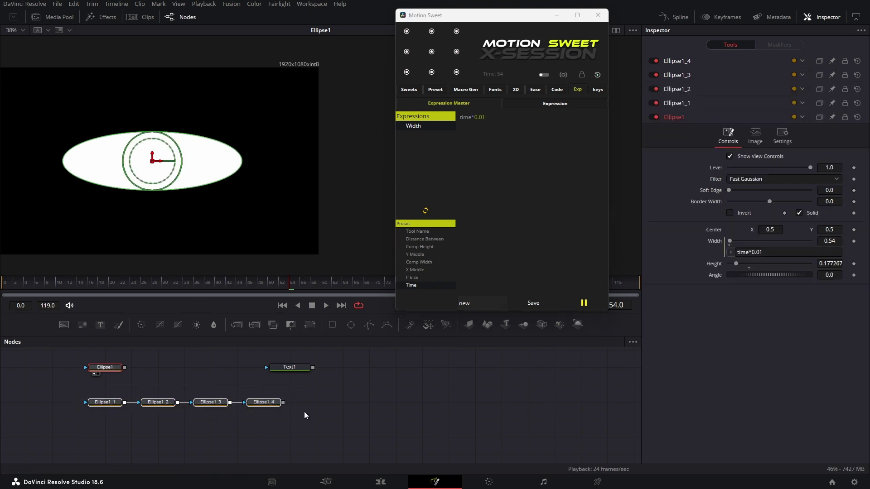
click(424, 126)
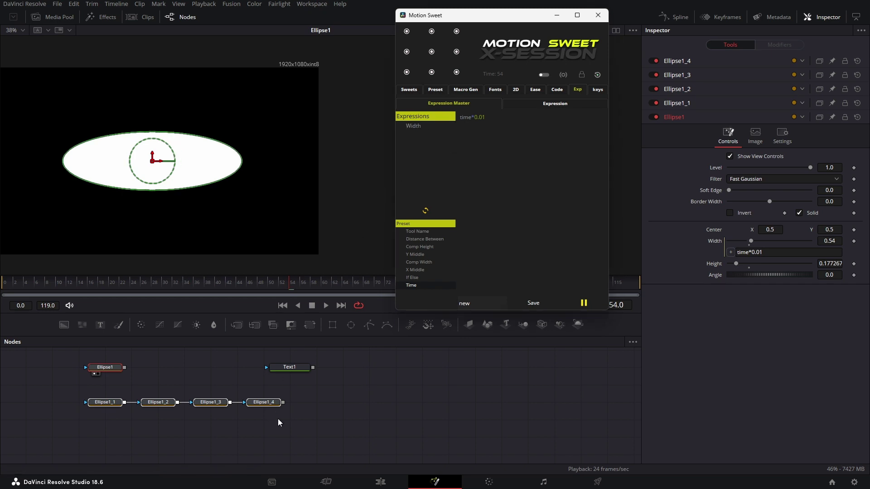
click(277, 402)
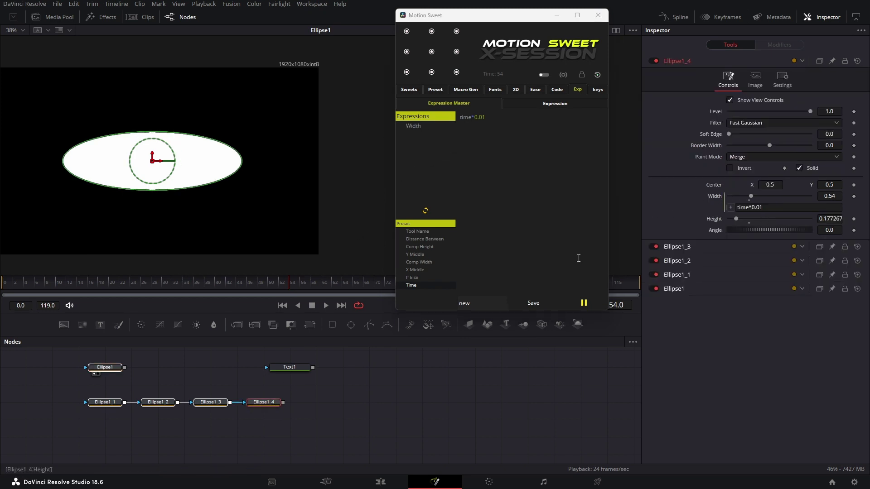
click(206, 402)
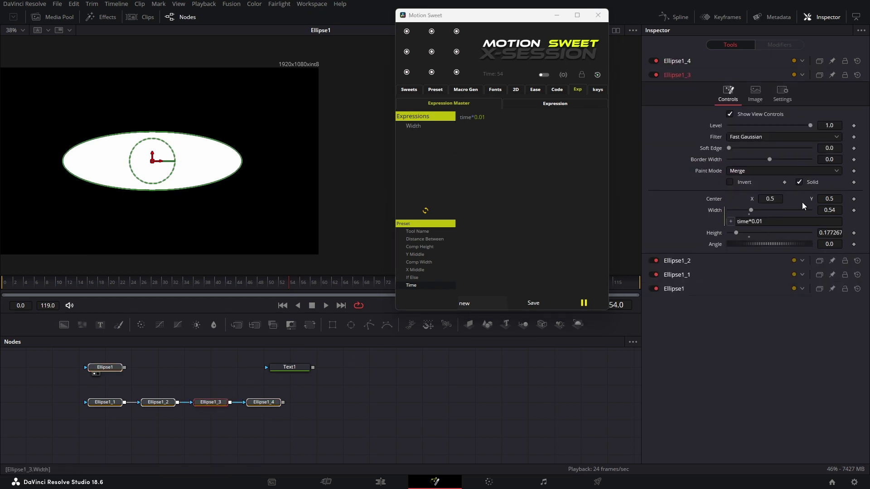
click(161, 403)
click(107, 403)
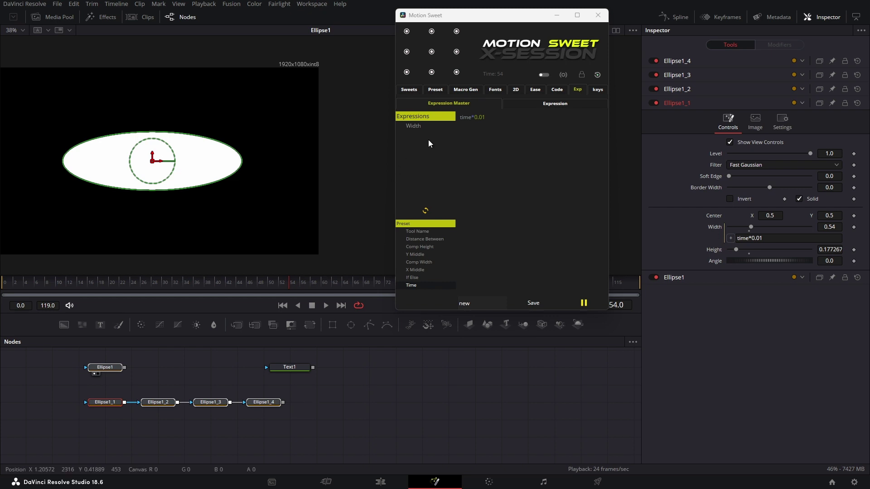
Step: Remove the Width expression from the four chained ellipses and check the nodes one by one
click(421, 125)
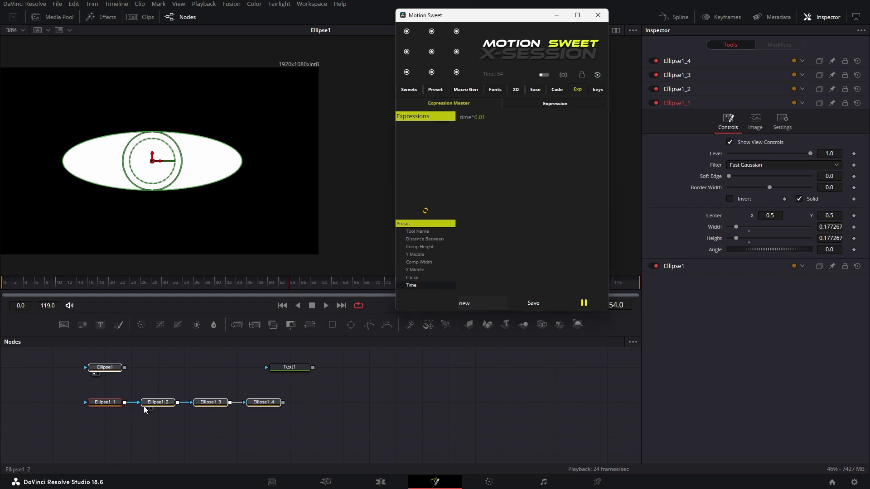
click(157, 402)
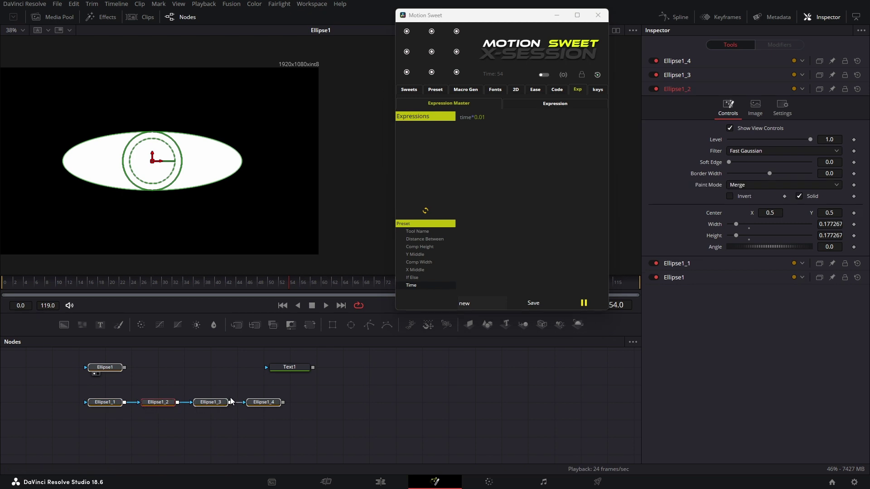
click(219, 401)
click(270, 403)
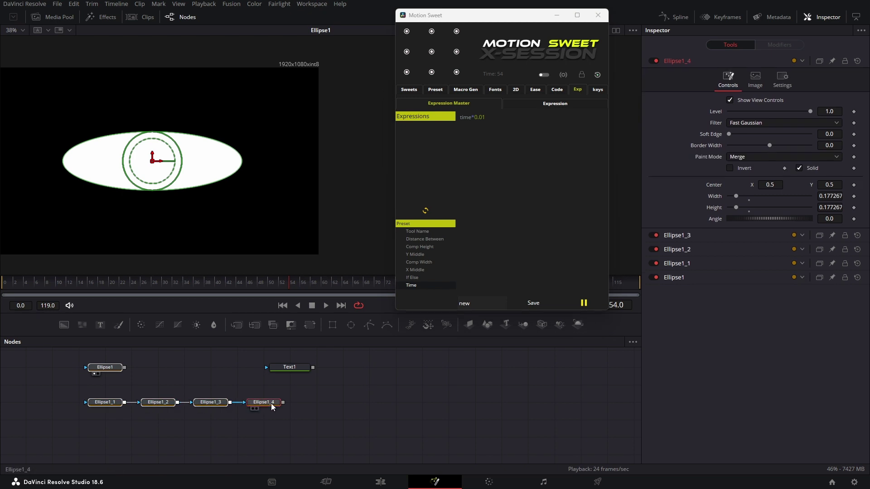
click(100, 370)
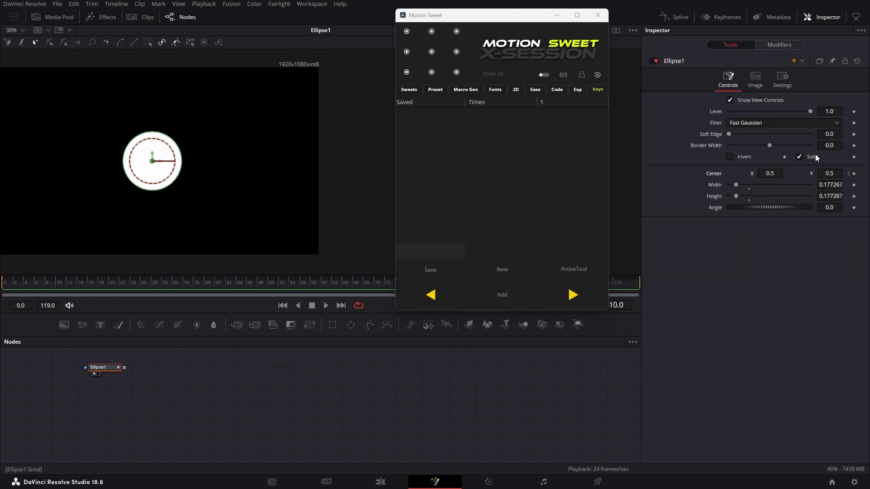
Step: Keyframe the ellipse's Center X at 0.824 on frame 10 and 0.204 on frame 17
drag(770, 174, 843, 174)
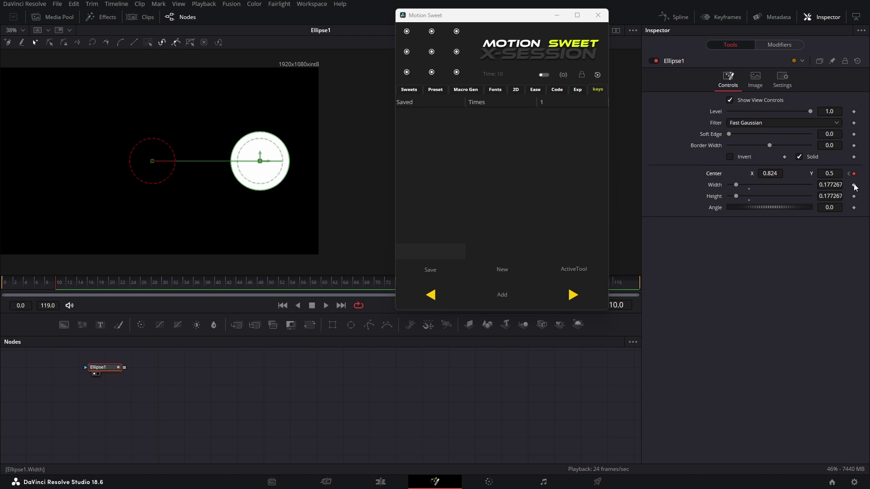
click(93, 285)
drag(770, 173, 631, 173)
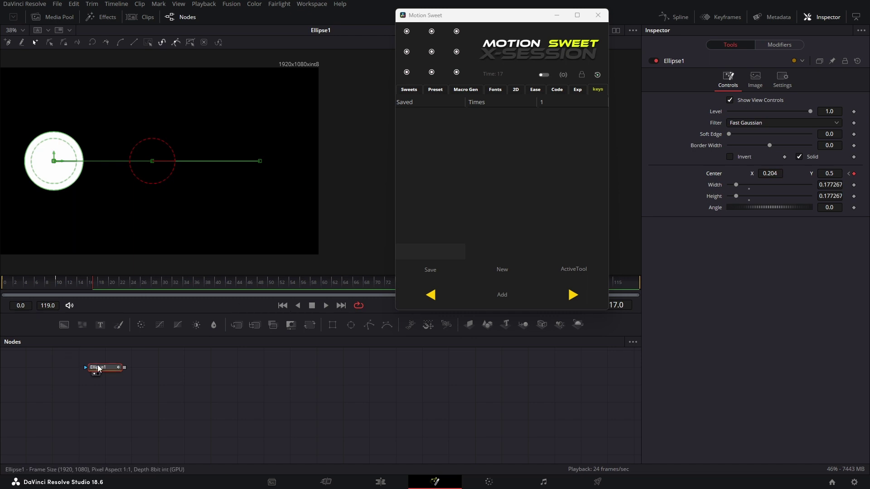
Step: List the active ellipse's Center keyframe times and jump between frames 0, 10 and 17 to review its positions
click(574, 268)
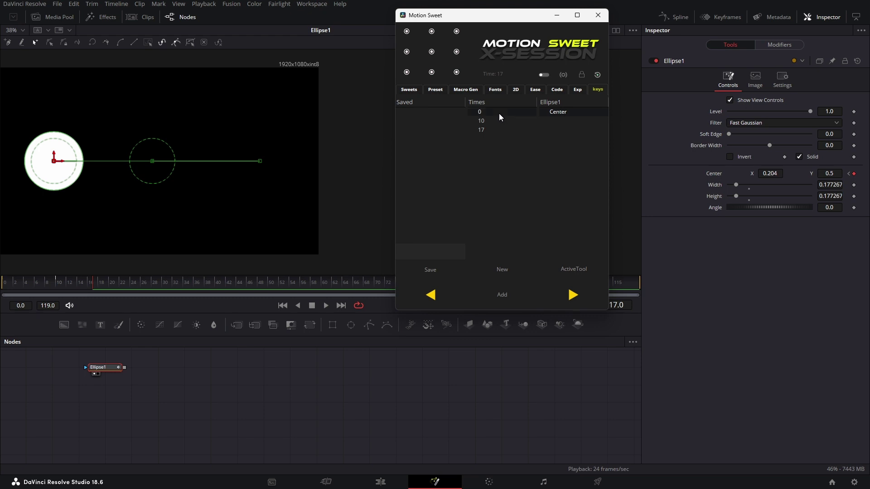
click(499, 114)
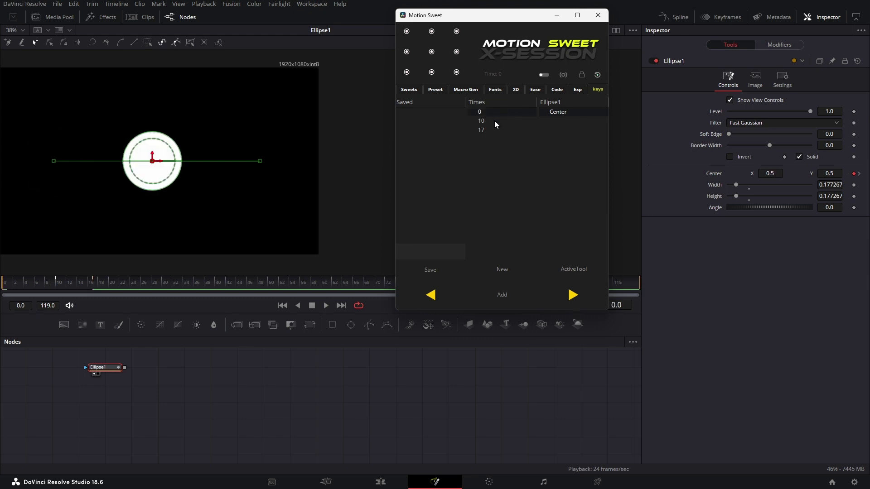
click(496, 120)
click(494, 129)
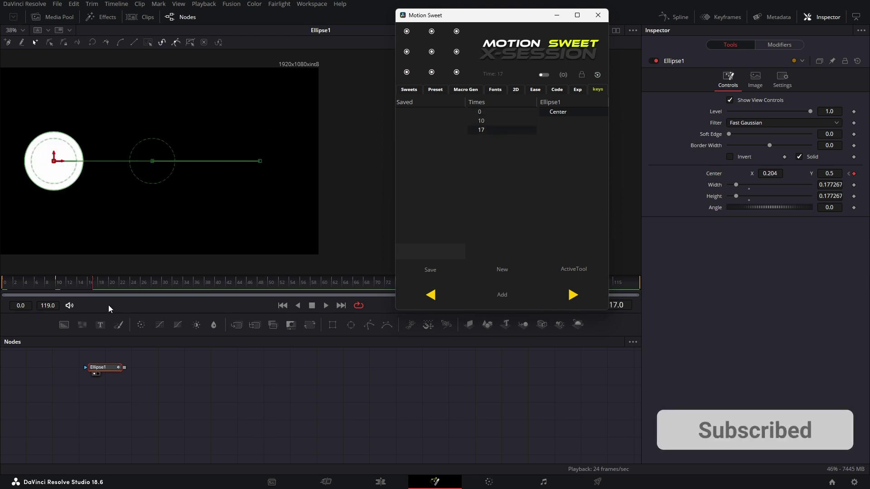
click(487, 120)
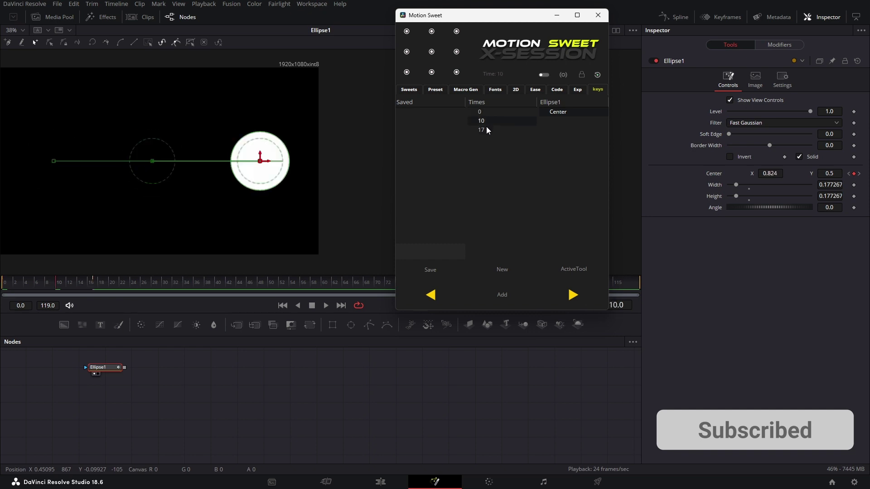